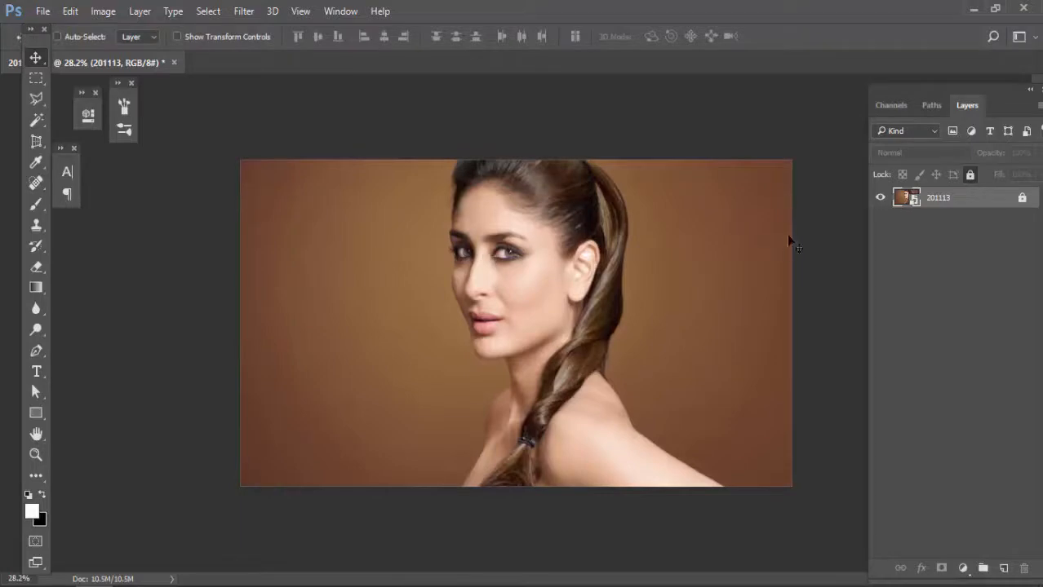
# Step: Unlock the 201113 photo layer and add a teal (009b9d) solid color fill layer beneath it
pyautogui.click(1025, 200)
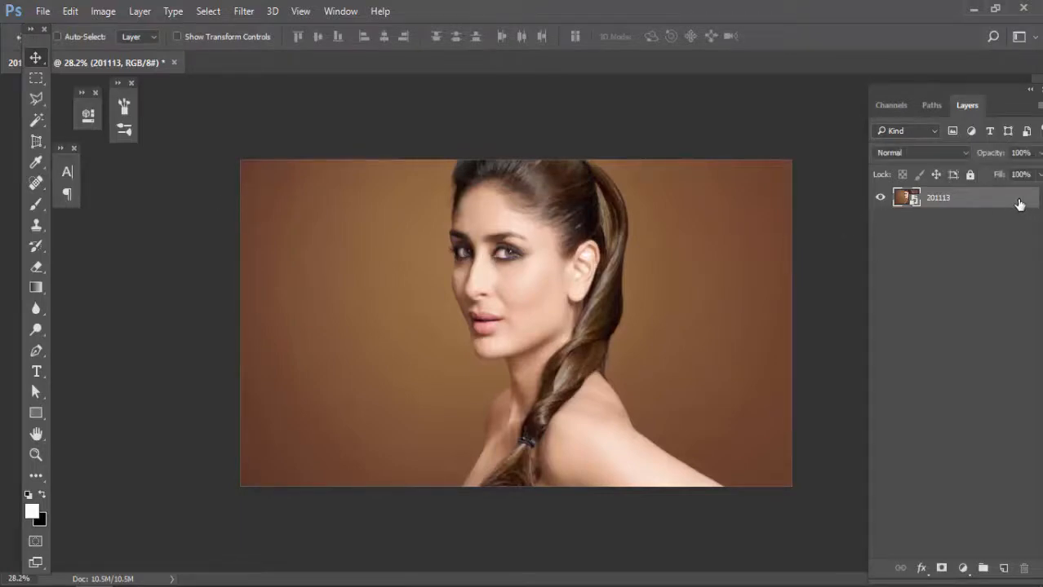
pyautogui.click(964, 569)
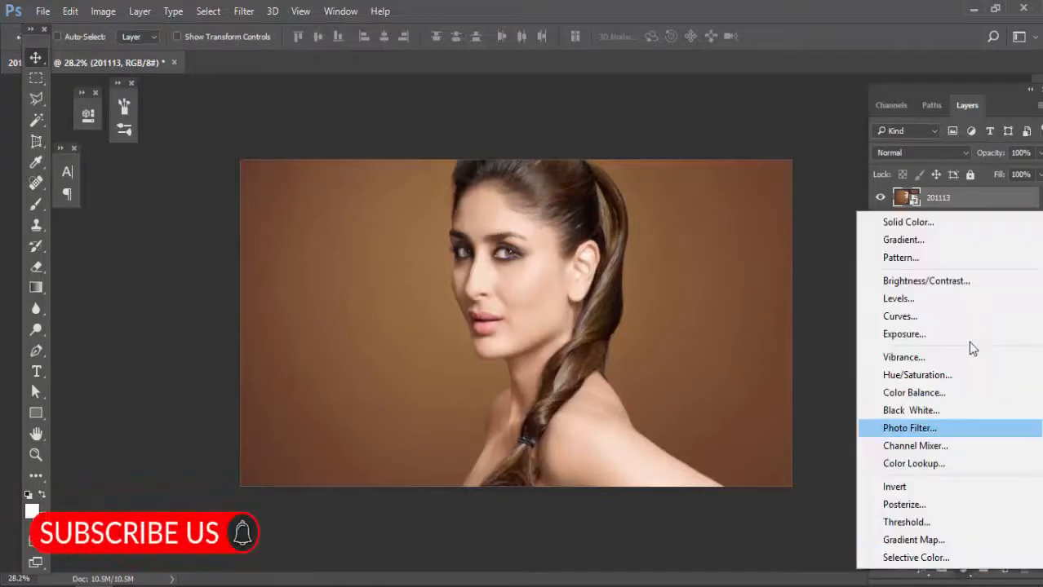
pyautogui.click(906, 222)
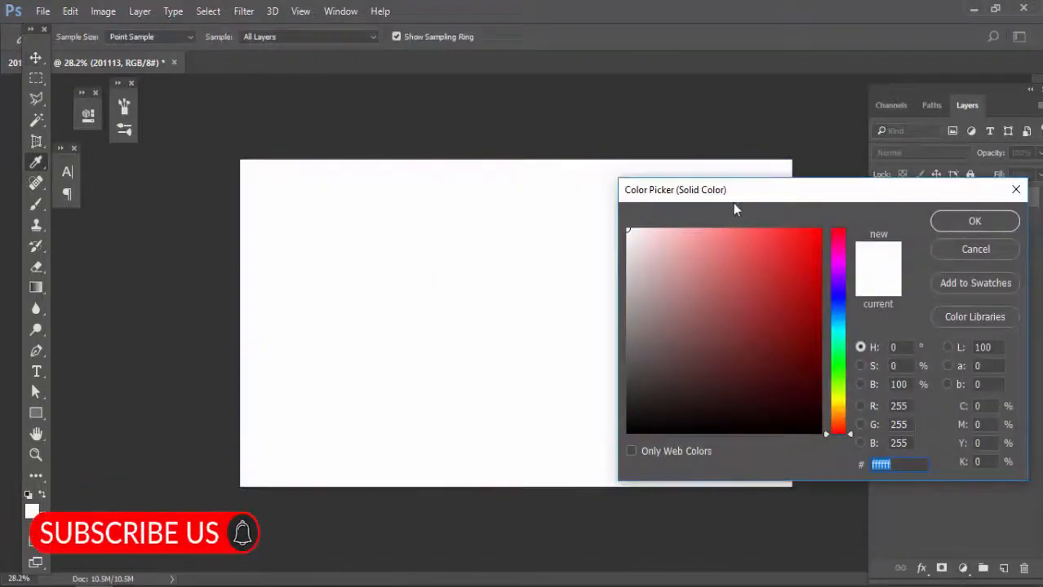
pyautogui.moveTo(734, 210); pyautogui.dragTo(401, 165)
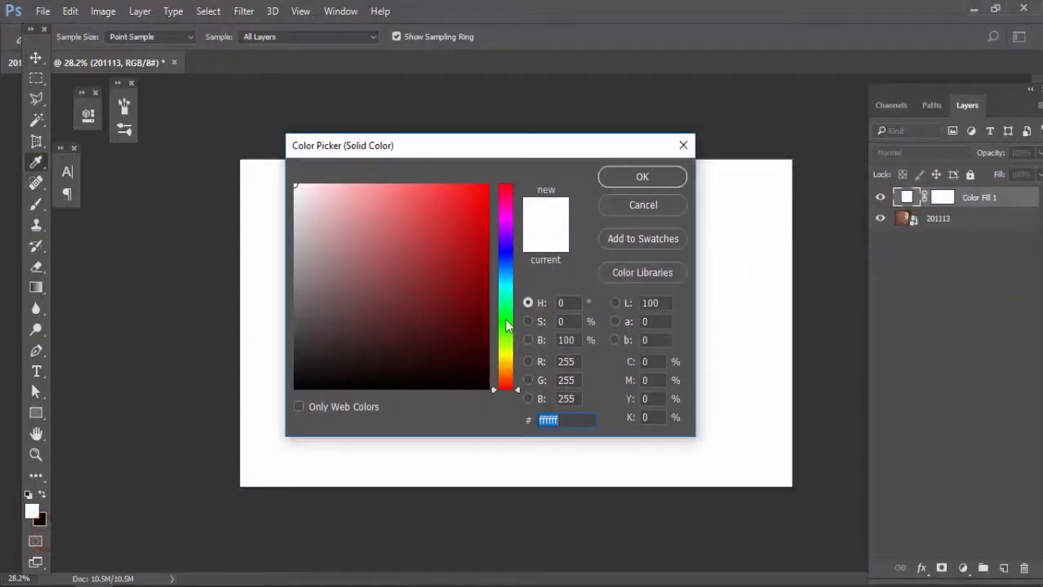
pyautogui.click(506, 289)
pyautogui.click(487, 262)
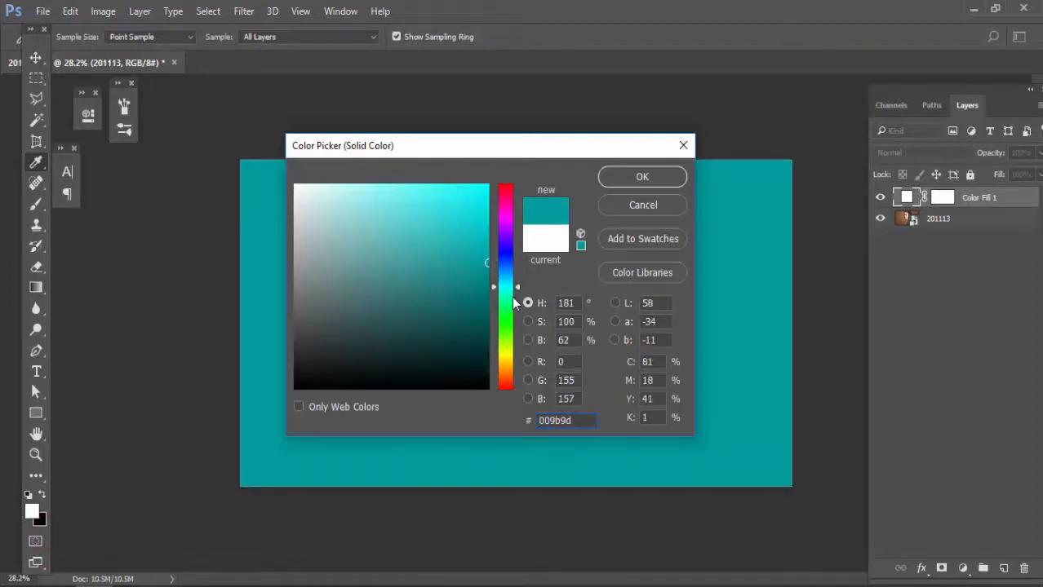
pyautogui.click(652, 183)
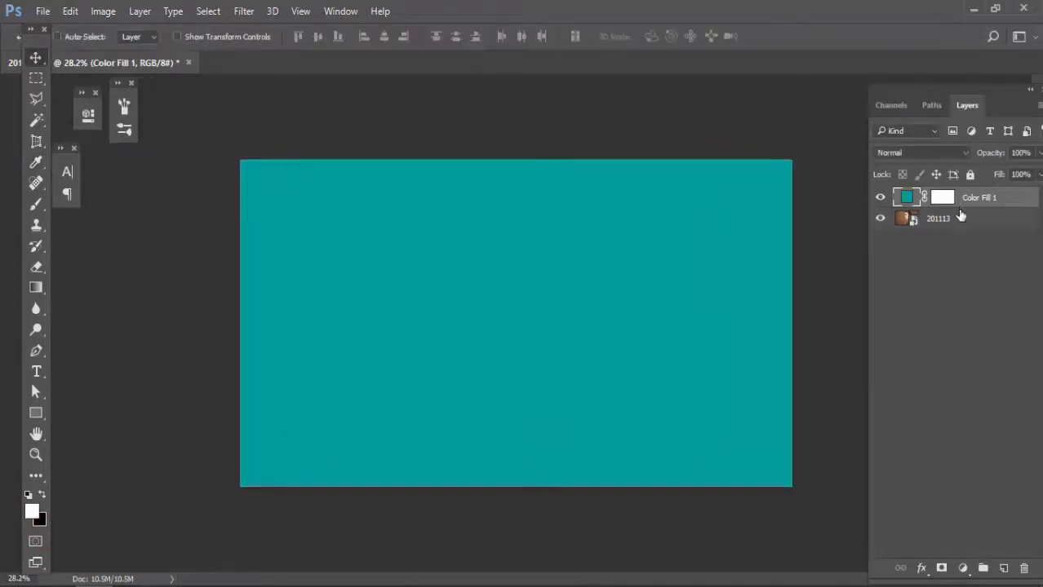
pyautogui.moveTo(970, 209); pyautogui.dragTo(959, 232)
pyautogui.click(958, 199)
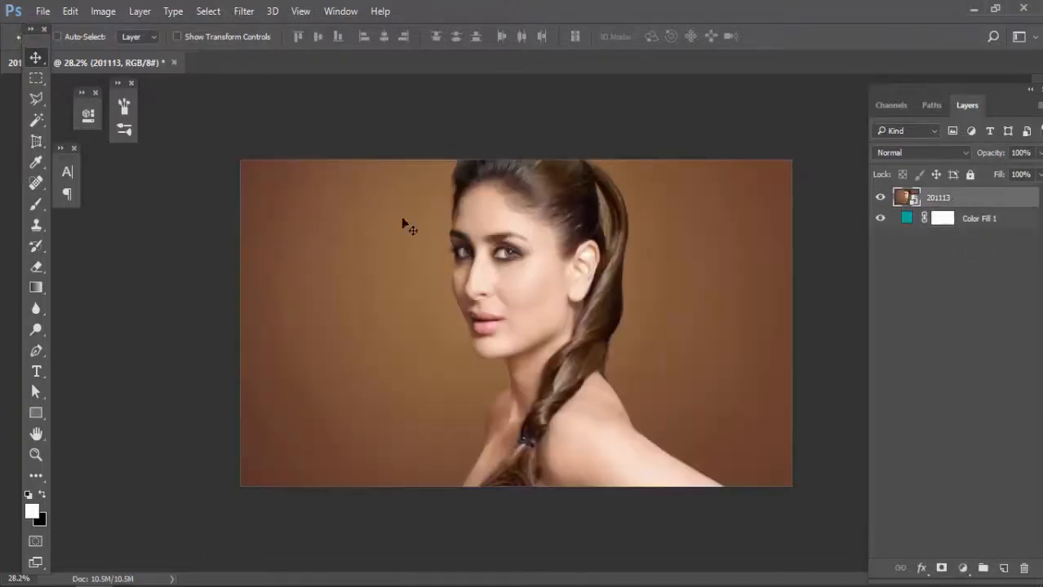
# Step: Select the brown background behind the woman's ponytail with the Magic Wand at tolerance 20
pyautogui.click(34, 121)
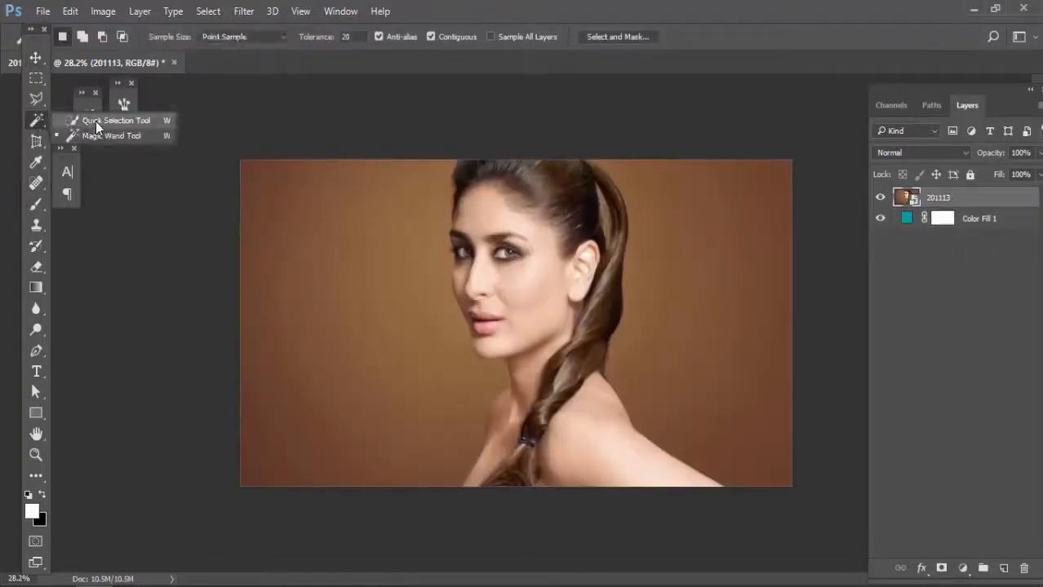
pyautogui.click(100, 133)
pyautogui.click(658, 323)
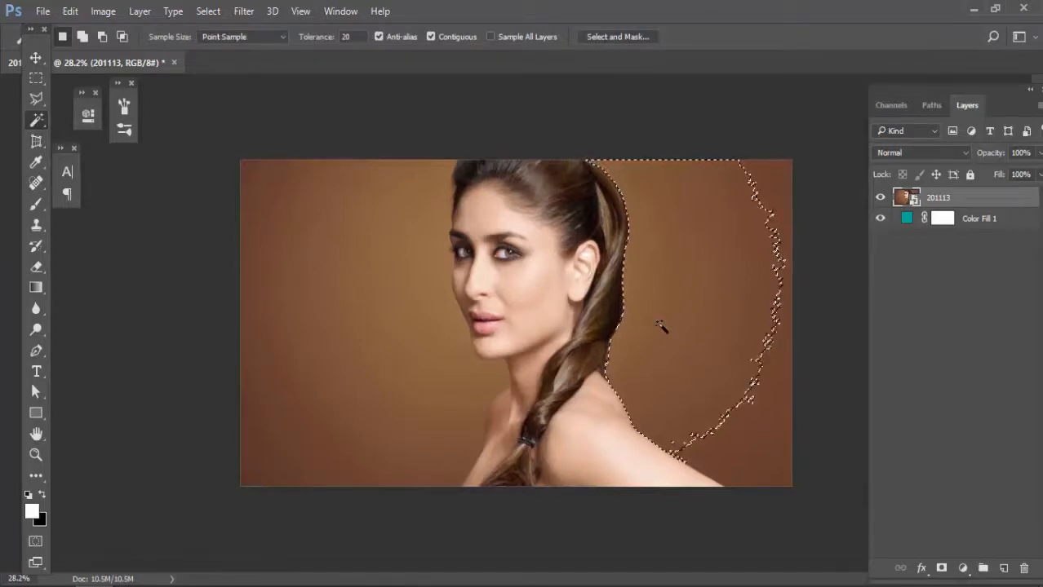
# Step: Try to delete the selected background, and rasterize the 201113 smart object layer
pyautogui.press('Delete')
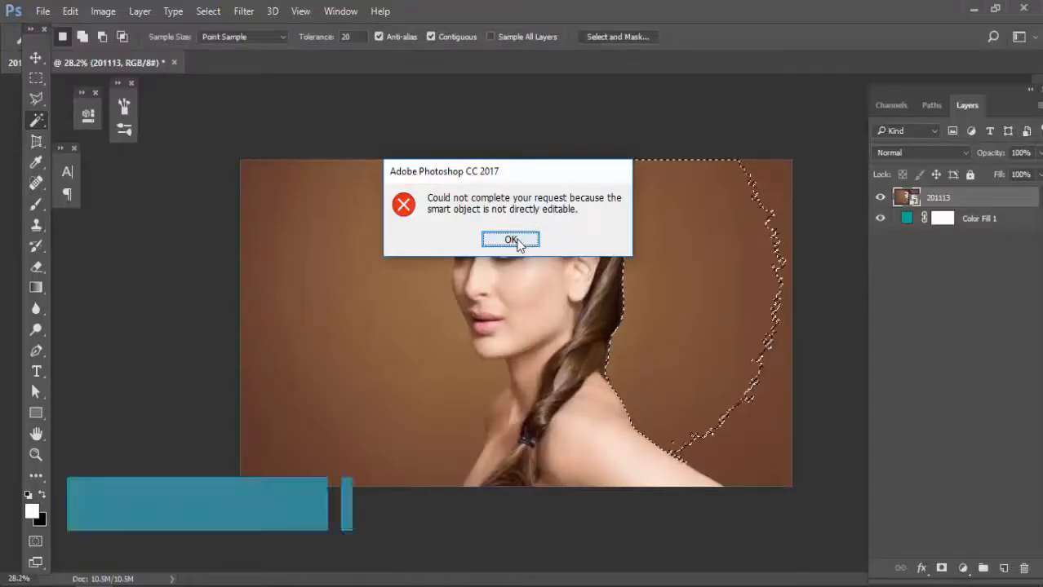
pyautogui.click(508, 239)
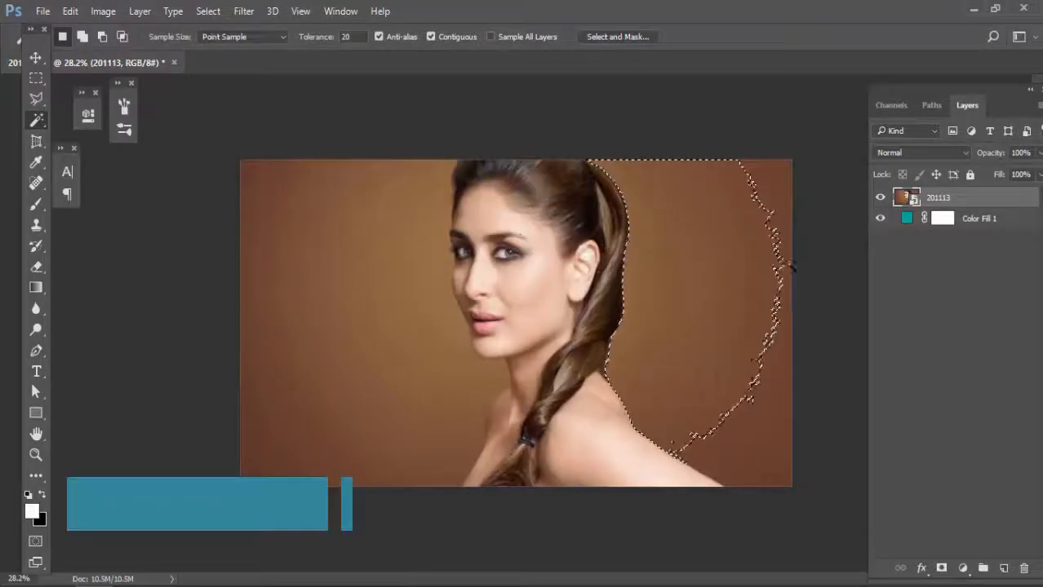
pyautogui.rightClick(947, 204)
pyautogui.click(678, 355)
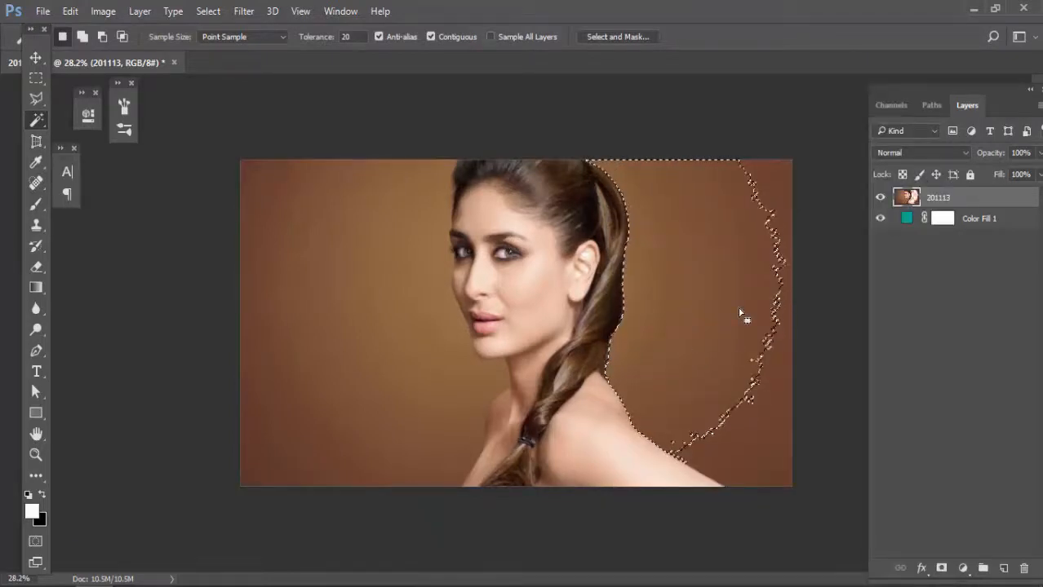
# Step: Delete the selected background area from the rasterized photo layer and deselect it
pyautogui.press('Delete')
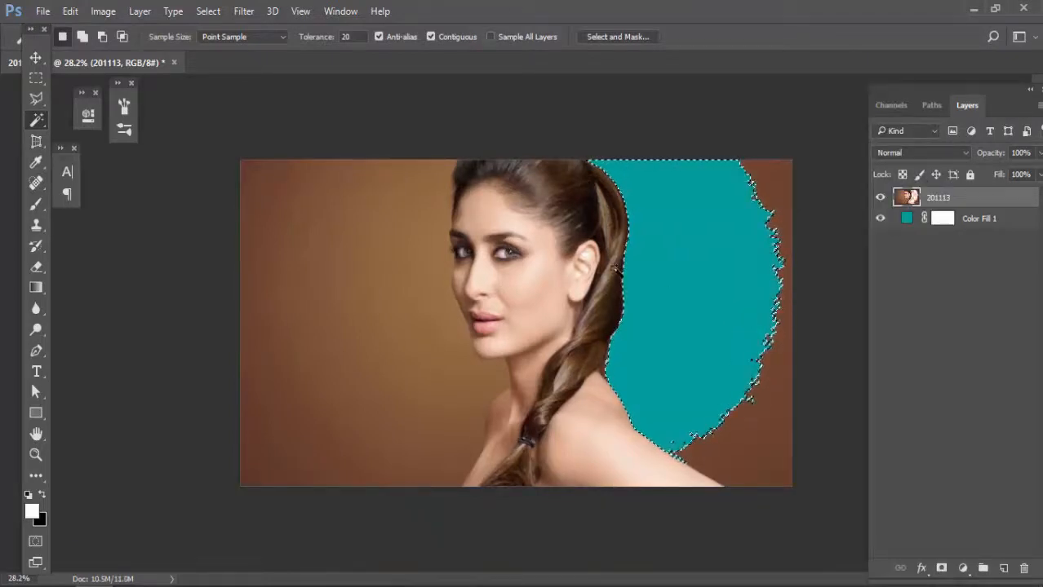
pyautogui.hotkey('ctrl', 'd')
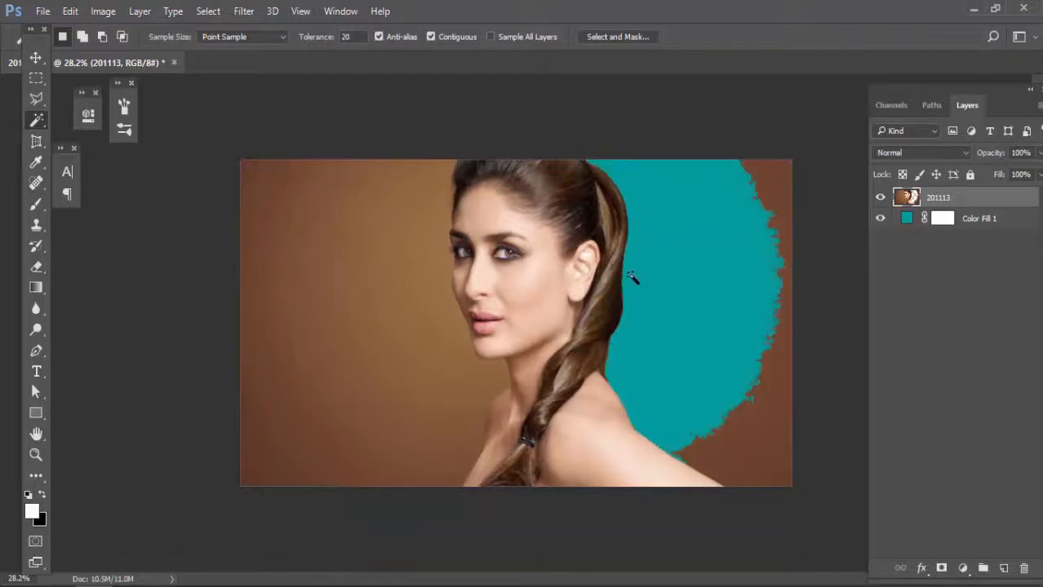
# Step: Examine the unfeathered cutout edges along the shoulder, braid and ponytail up close
pyautogui.press('v')
pyautogui.scroll(10, 622, 390)
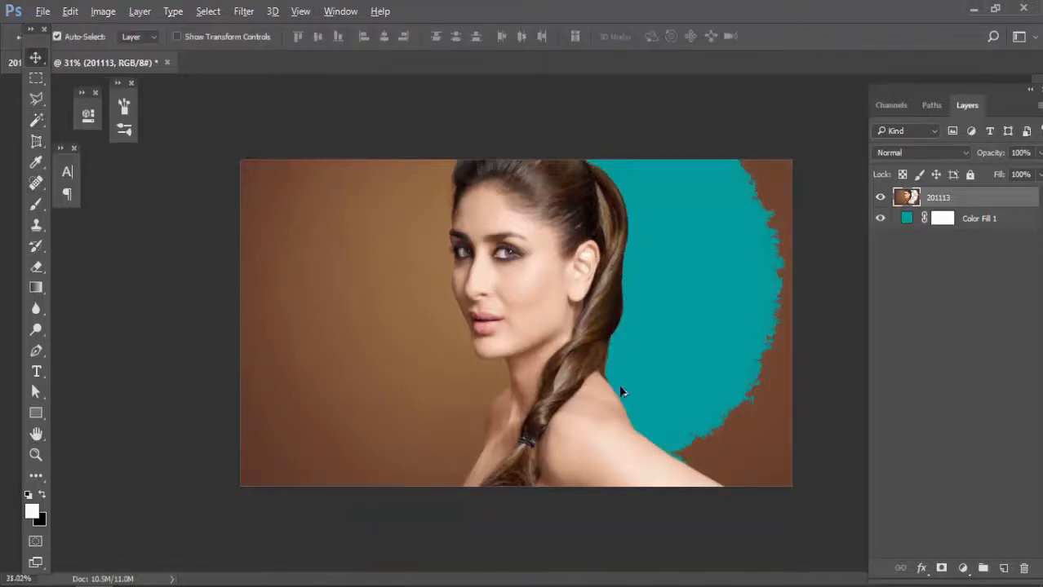
pyautogui.scroll(4, 543, 297)
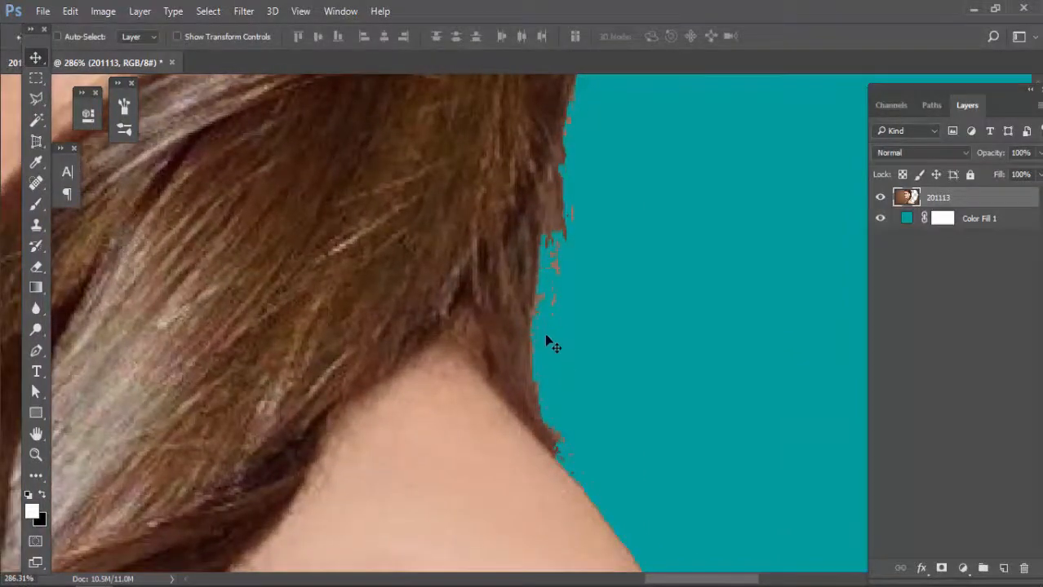
pyautogui.moveTo(547, 361); pyautogui.dragTo(481, 212)
pyautogui.moveTo(563, 426); pyautogui.dragTo(515, 337)
pyautogui.scroll(6, 512, 320)
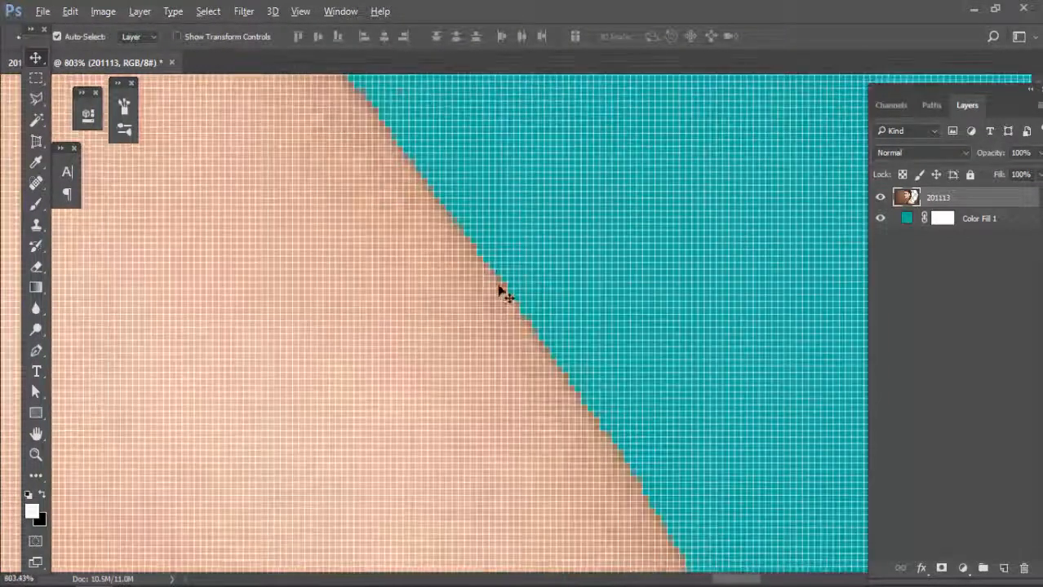
pyautogui.scroll(-8, 519, 343)
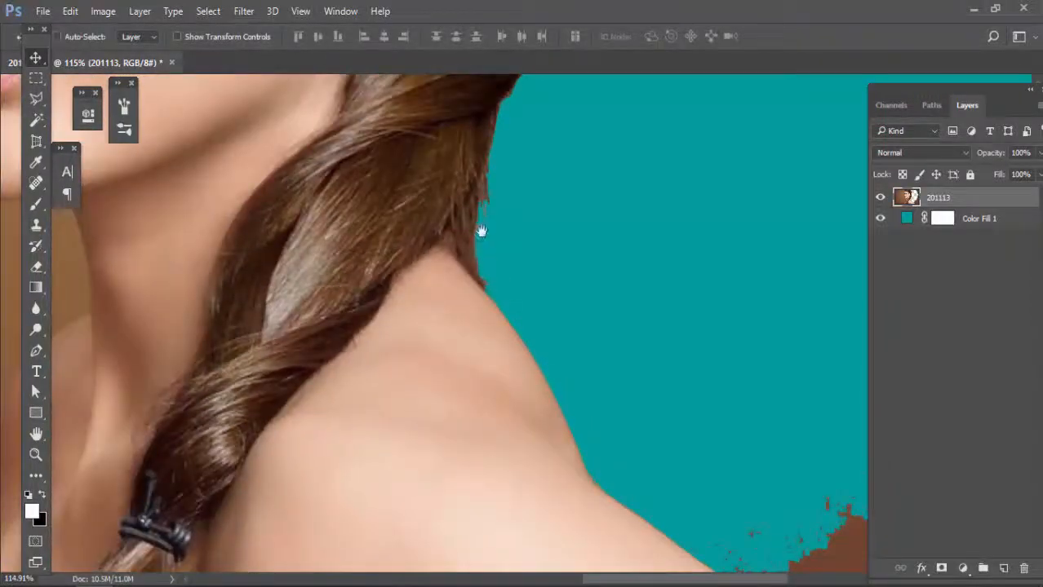
pyautogui.moveTo(478, 229)
pyautogui.mouseDown()
pyautogui.moveTo(424, 306)
pyautogui.moveTo(391, 395)
pyautogui.moveTo(458, 365)
pyautogui.mouseUp()
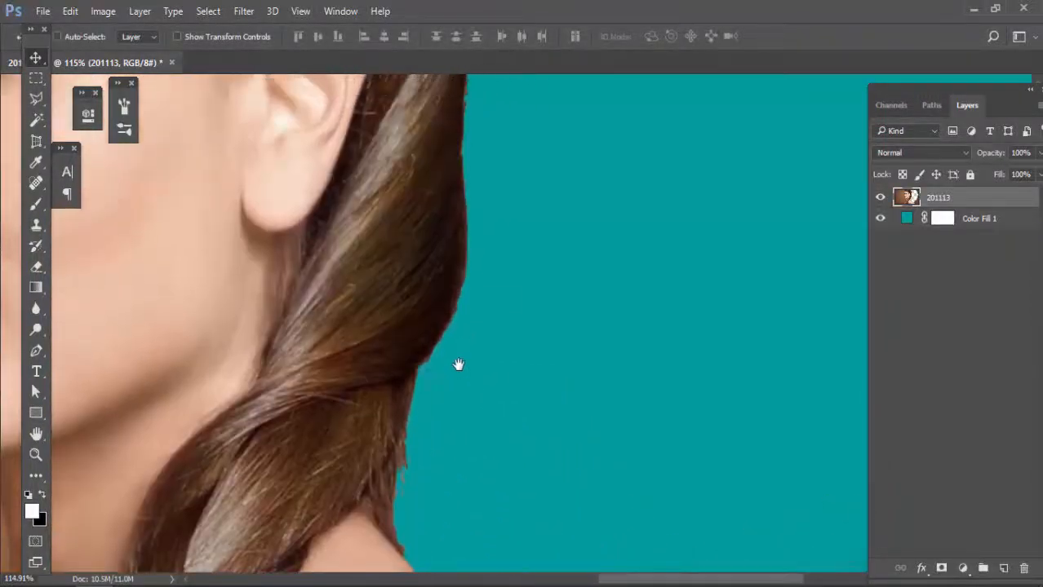
pyautogui.moveTo(450, 202); pyautogui.dragTo(467, 372)
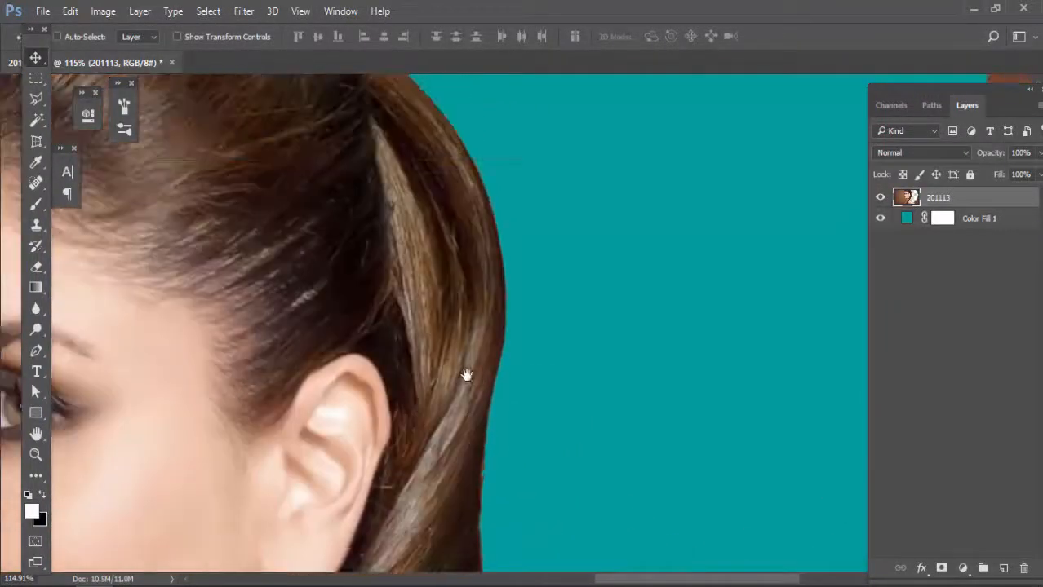
pyautogui.moveTo(507, 343); pyautogui.dragTo(512, 364)
pyautogui.scroll(-5, 485, 302)
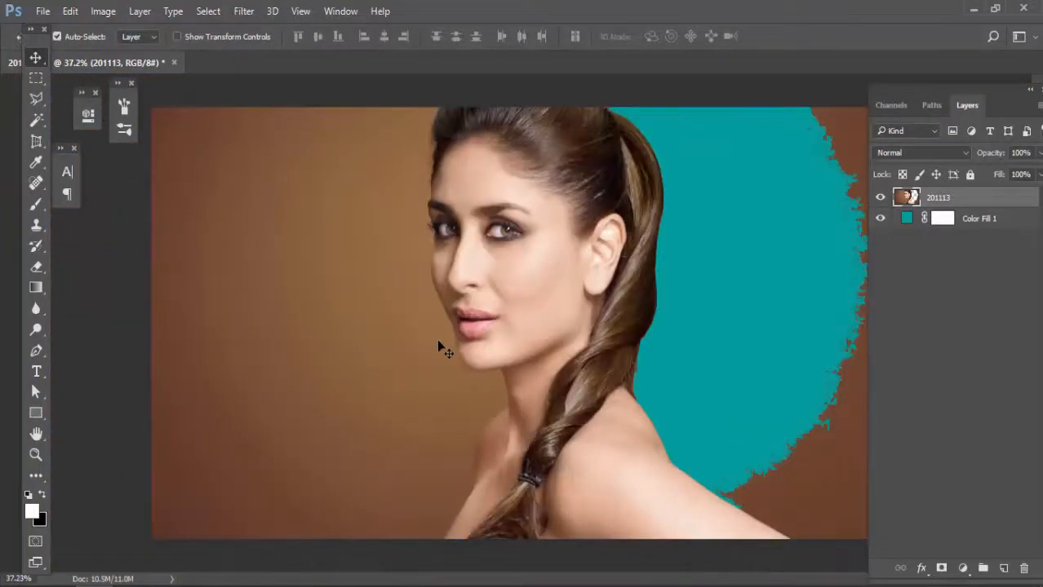
# Step: Undo the deselection and deletion, and feather the restored background selection with a 5-pixel radius
pyautogui.hotkey('ctrl', 'alt', 'z')
pyautogui.hotkey('ctrl', 'alt', 'z')
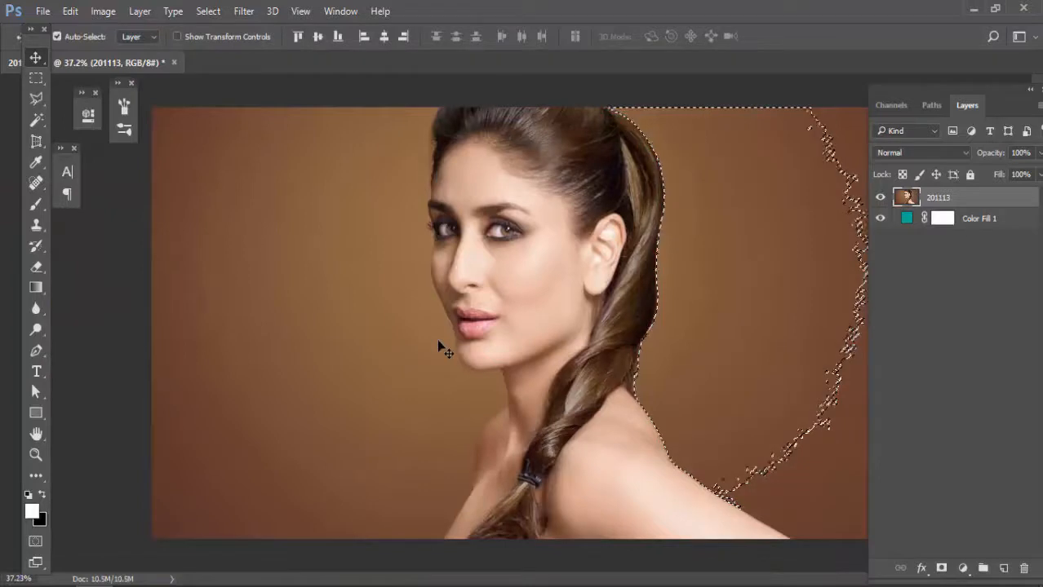
pyautogui.click(36, 122)
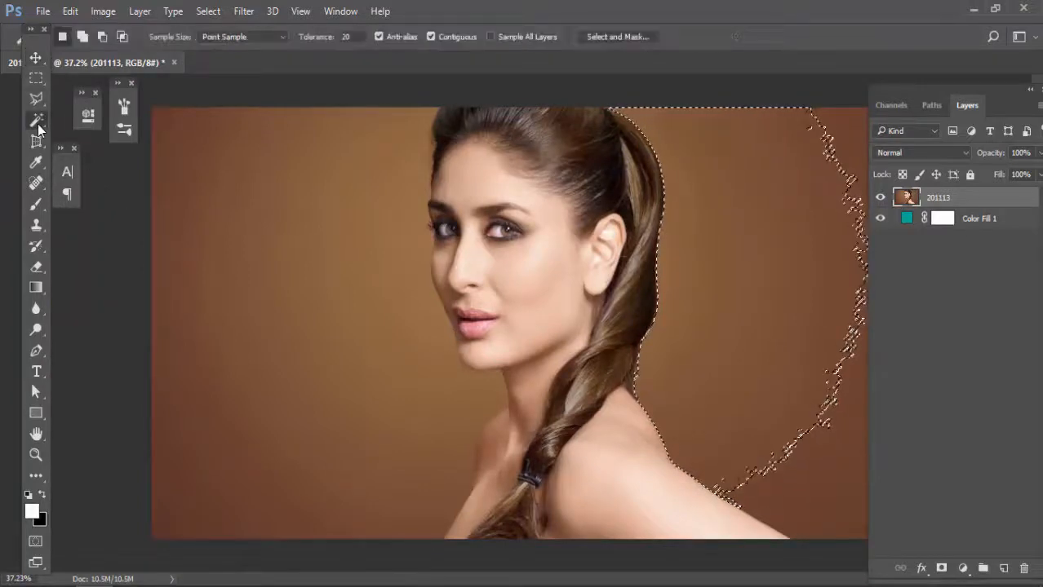
pyautogui.rightClick(734, 195)
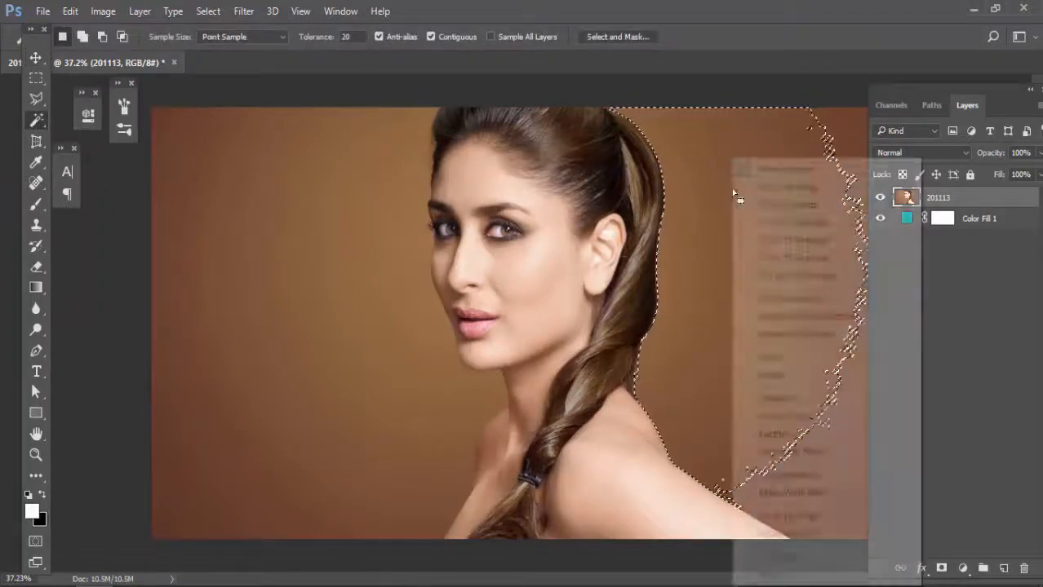
pyautogui.click(755, 433)
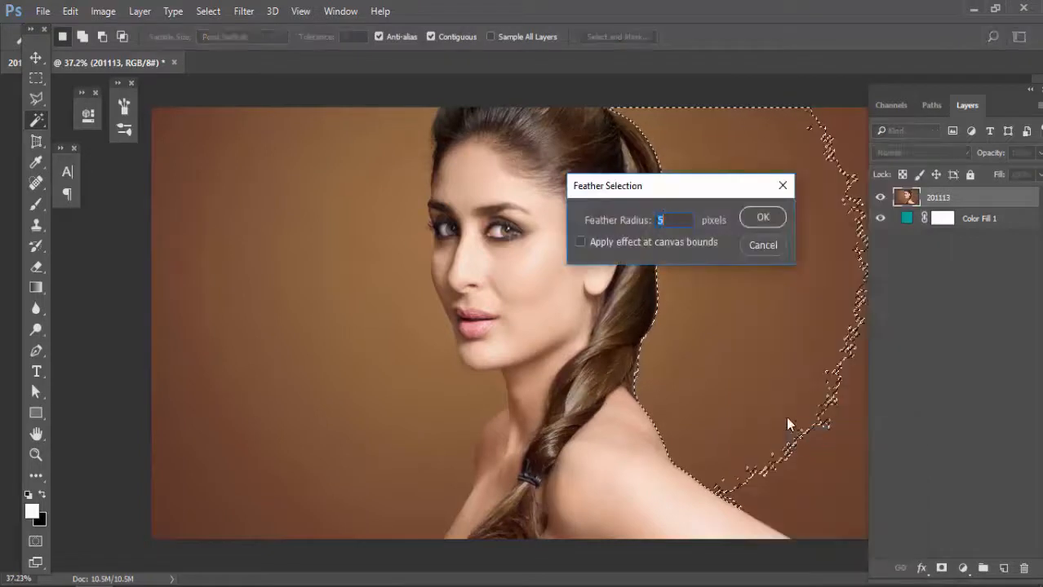
pyautogui.click(751, 218)
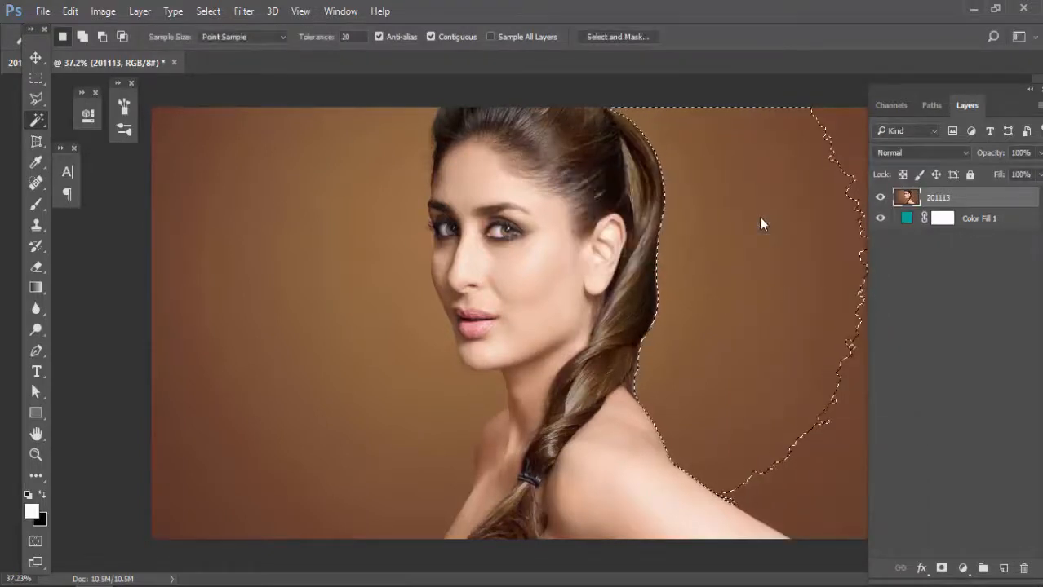
# Step: Delete the feathered background selection from the photo layer and deselect it
pyautogui.press('Delete')
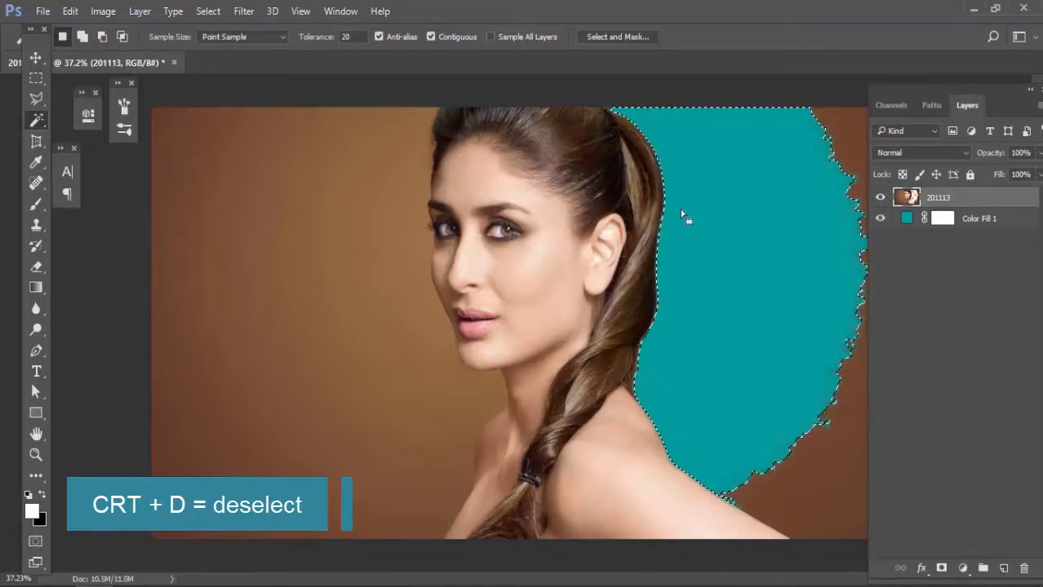
pyautogui.scroll(3, 653, 283)
pyautogui.hotkey('ctrl', 'd')
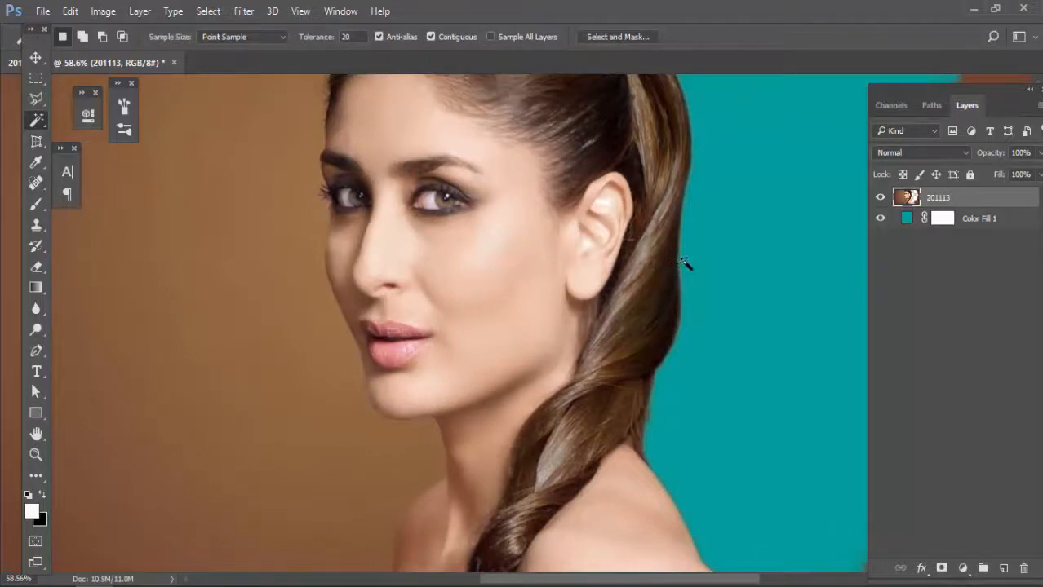
# Step: Examine the feathered cutout edges along the braid, shoulder and hair beside the ear
pyautogui.press('v')
pyautogui.scroll(3, 685, 371)
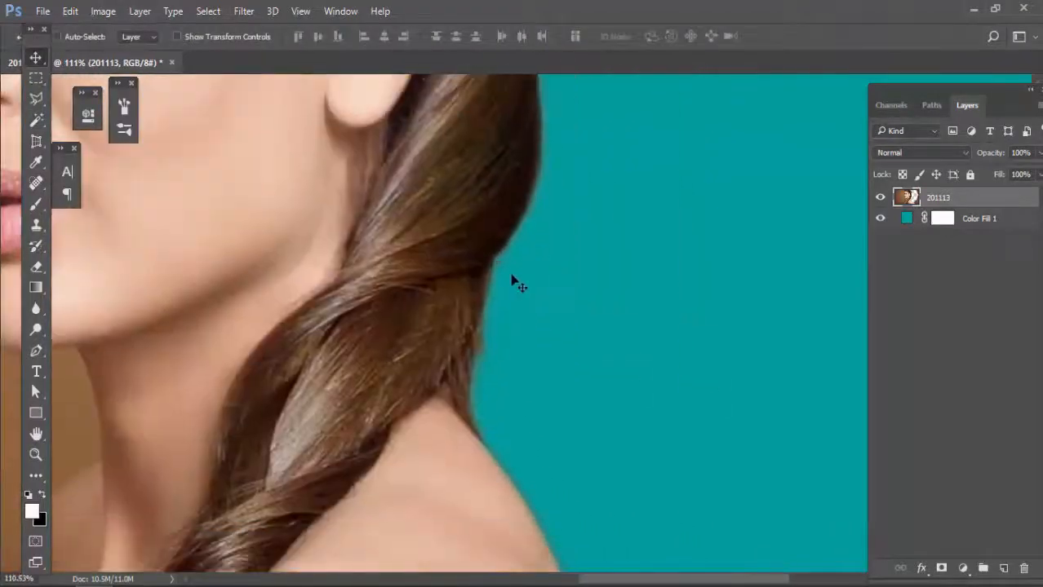
pyautogui.scroll(5, 514, 282)
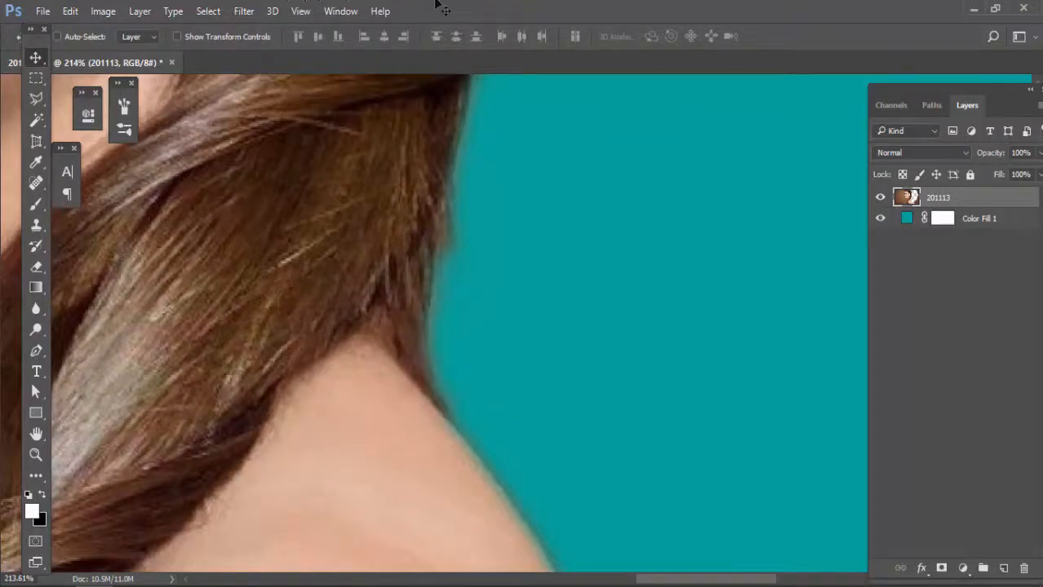
pyautogui.moveTo(463, 375); pyautogui.dragTo(465, 198)
pyautogui.scroll(3, 584, 387)
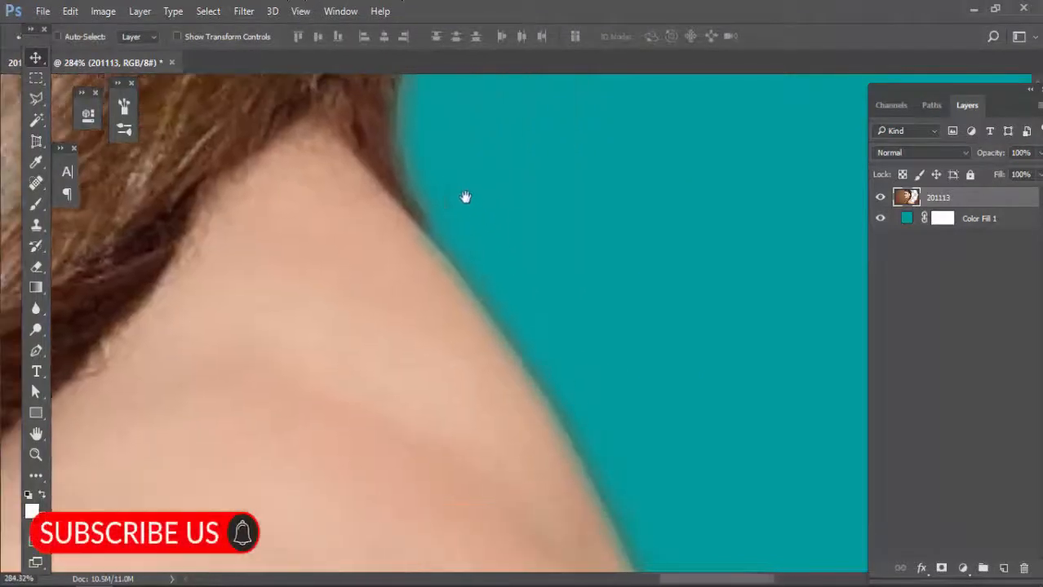
pyautogui.scroll(-6, 465, 198)
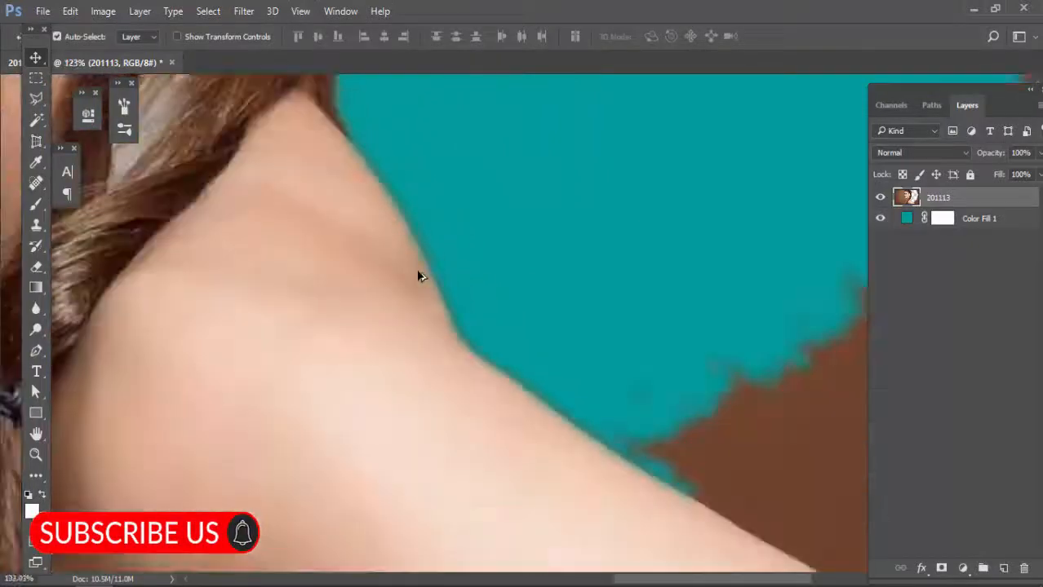
pyautogui.scroll(-5, 417, 276)
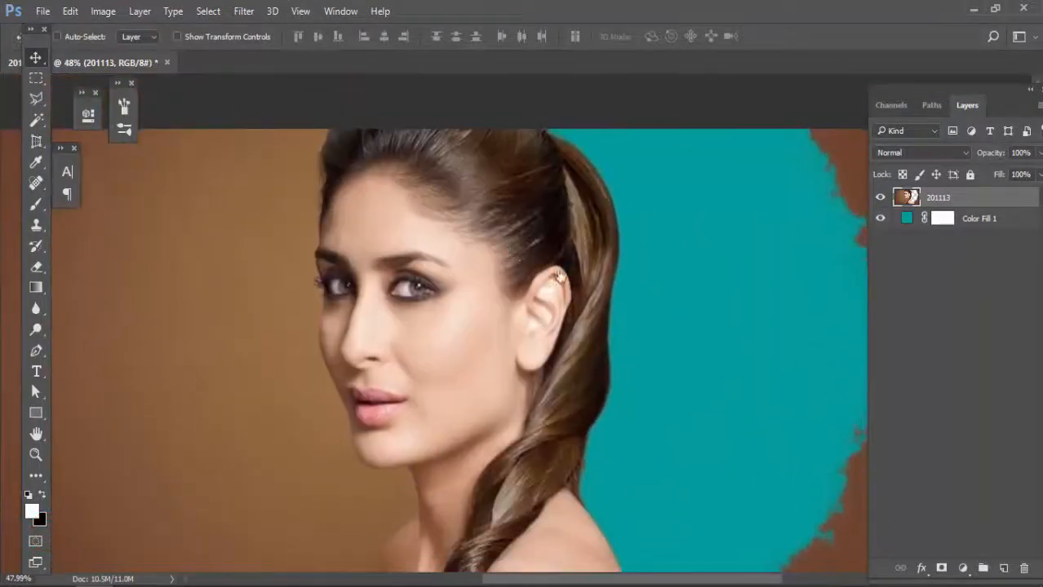
pyautogui.scroll(5, 571, 272)
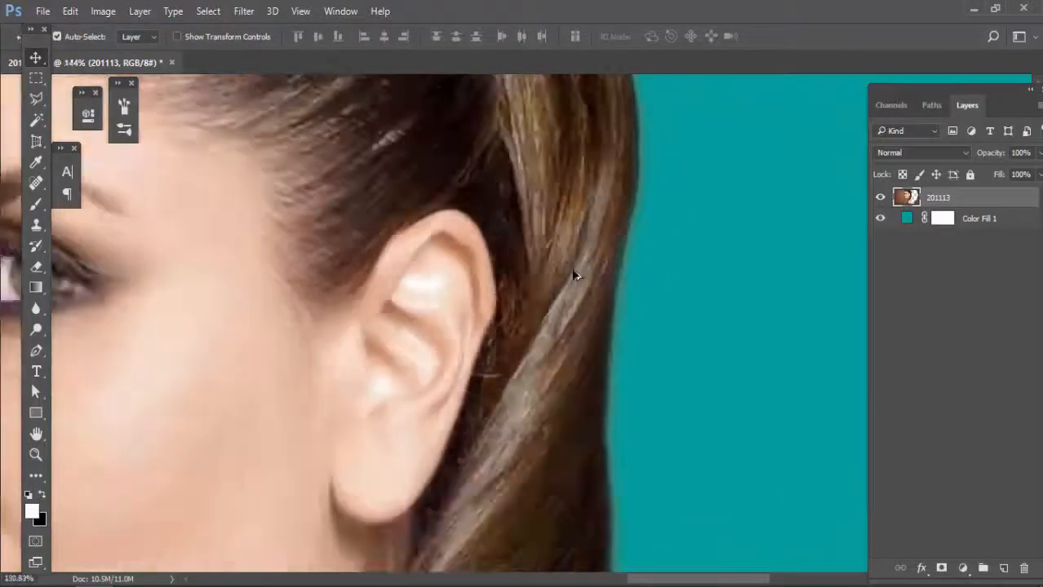
pyautogui.scroll(-5, 573, 278)
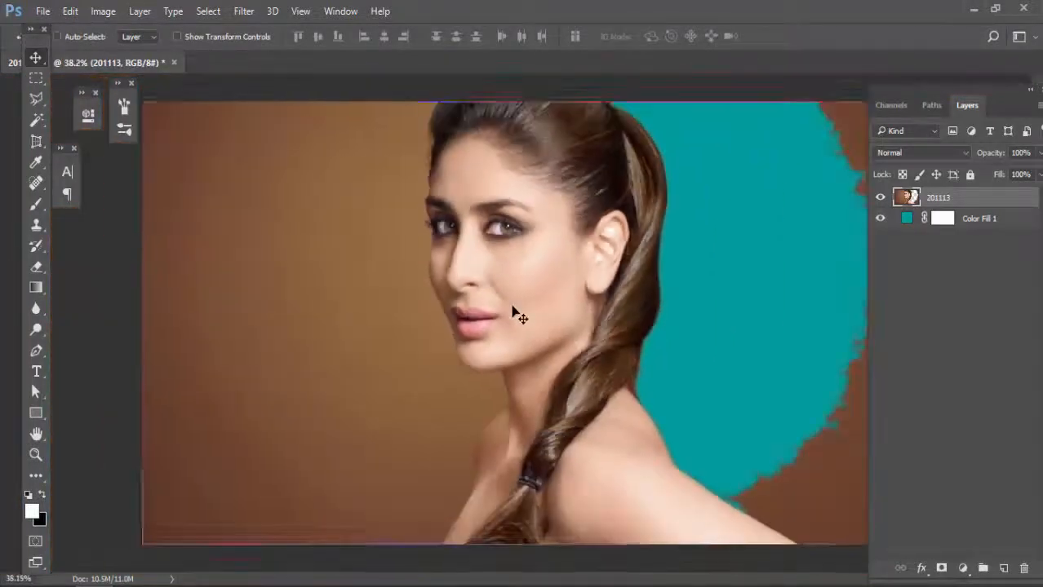
# Step: Draw a closed Pen tool outline around the brown background below the chin, following the jaw, neck and far shoulder
pyautogui.scroll(-1, 515, 322)
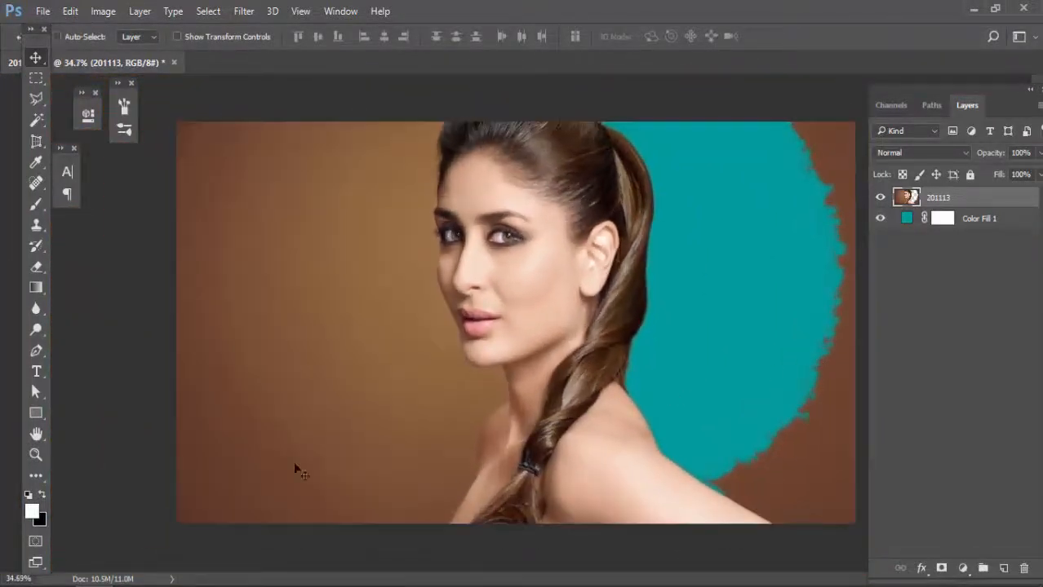
pyautogui.press('p')
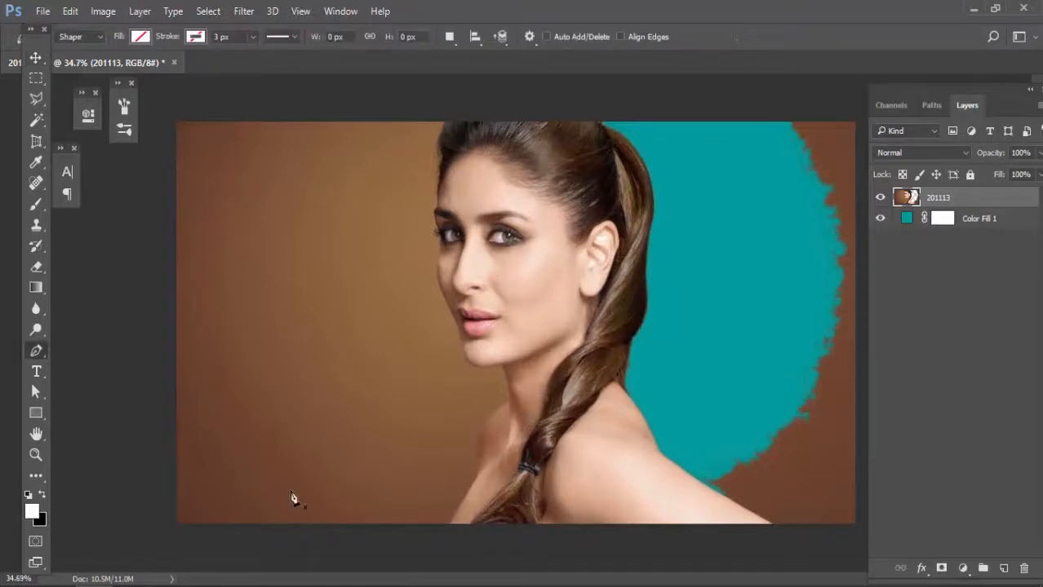
pyautogui.click(450, 526)
pyautogui.moveTo(477, 484); pyautogui.dragTo(490, 476)
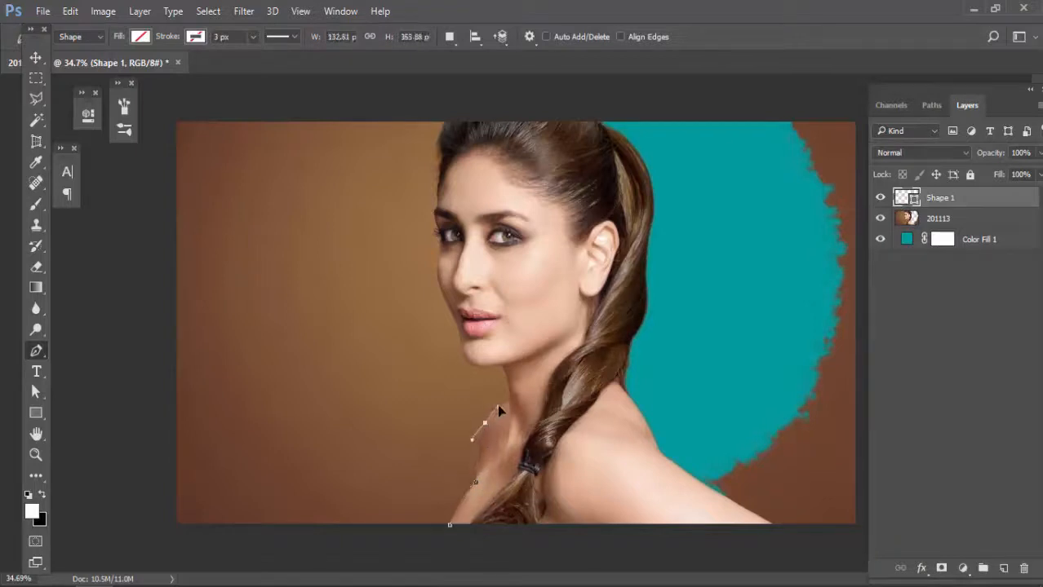
pyautogui.moveTo(499, 406); pyautogui.dragTo(500, 402)
pyautogui.moveTo(519, 407); pyautogui.dragTo(521, 402)
pyautogui.keyDown('alt'); pyautogui.click(511, 403); pyautogui.keyUp('alt')
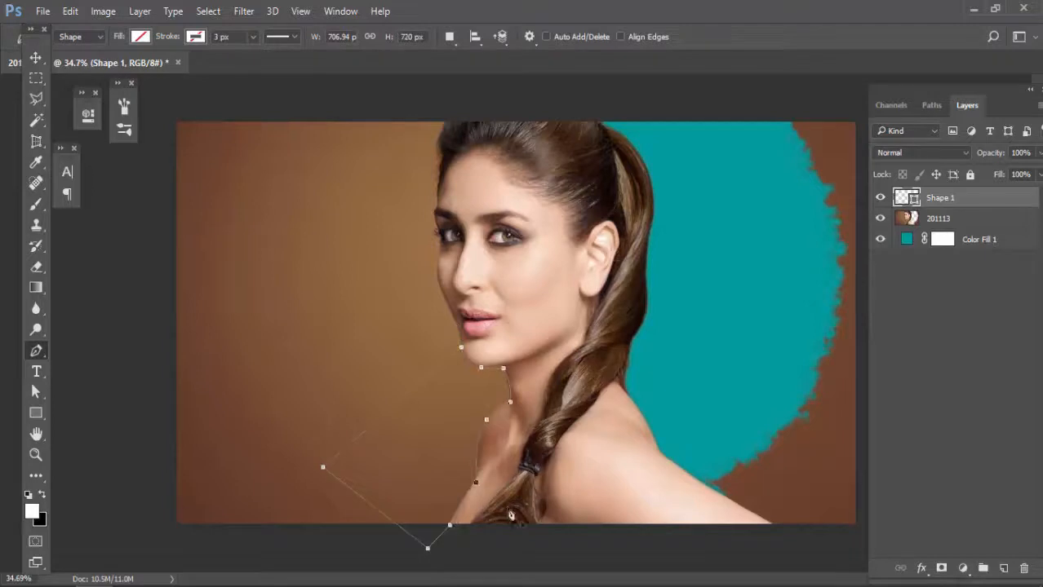
# Step: Convert the pen outline into a selection and delete the Shape 1 layer
pyautogui.hotkey('ctrl', 'Return')
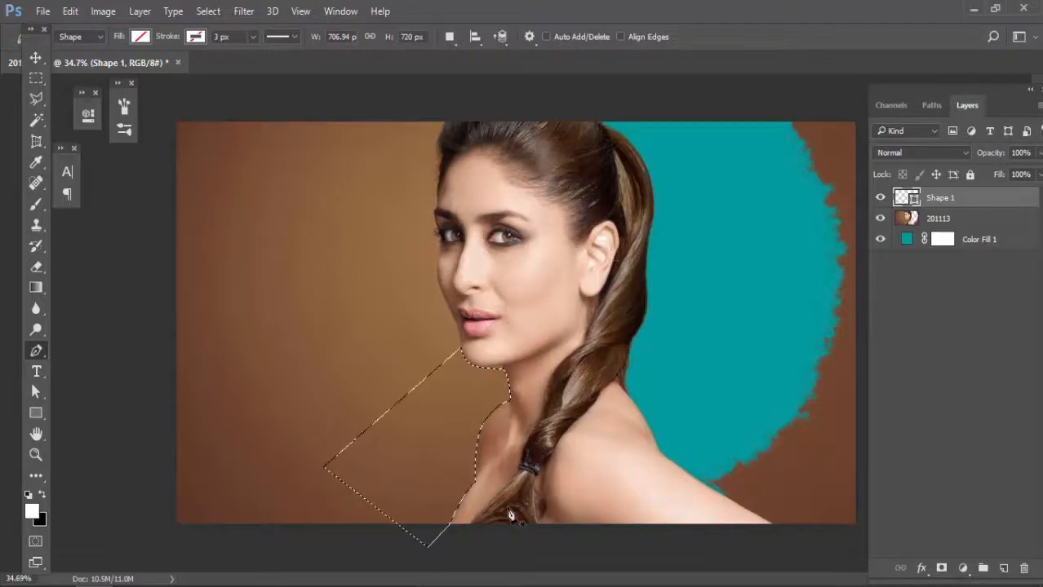
pyautogui.click(881, 197)
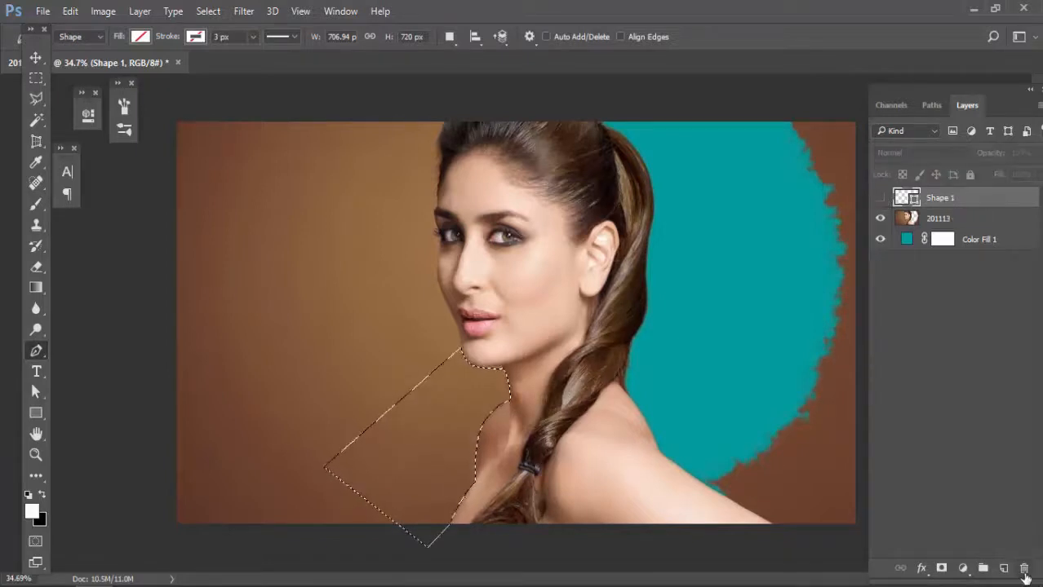
pyautogui.click(1024, 568)
pyautogui.click(459, 240)
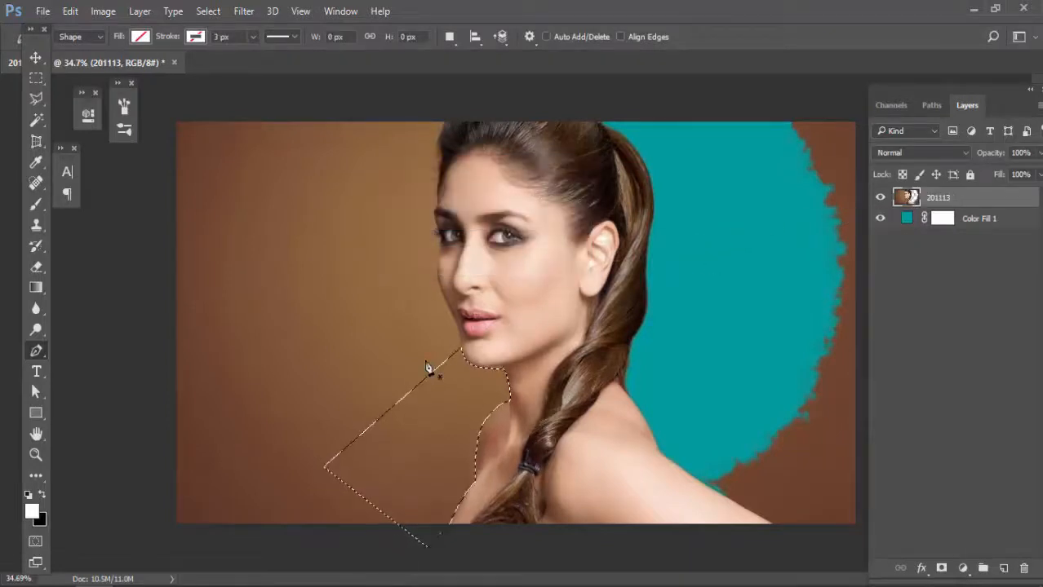
# Step: Delete the unfeathered background area below the chin from the photo layer and deselect it
pyautogui.press('Delete')
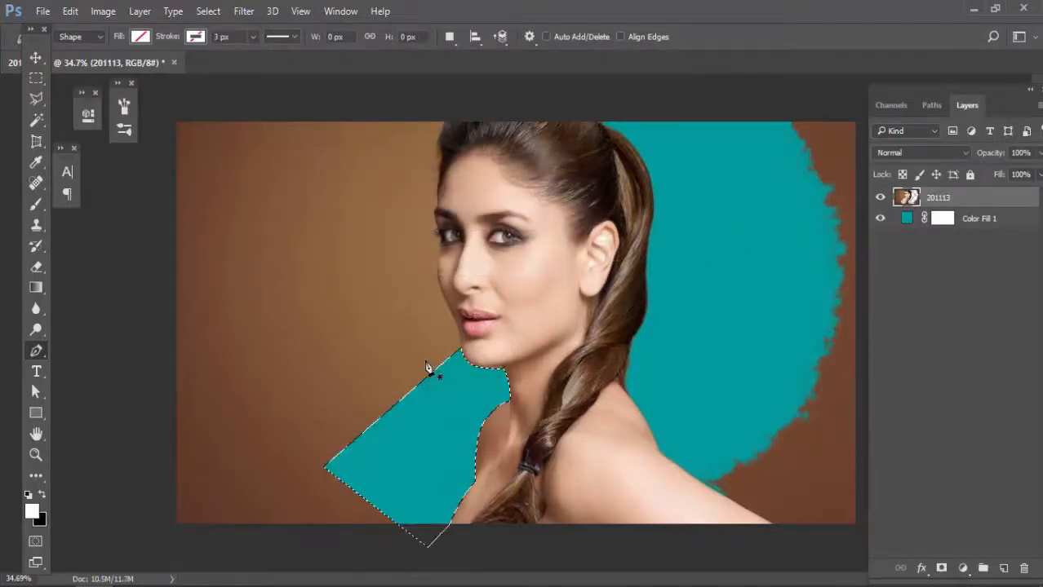
pyautogui.hotkey('ctrl', 'd')
# Step: Examine the hard, unfeathered cutout edges along the neck and far shoulder down to pixel level
pyautogui.press('v')
pyautogui.scroll(10, 407, 430)
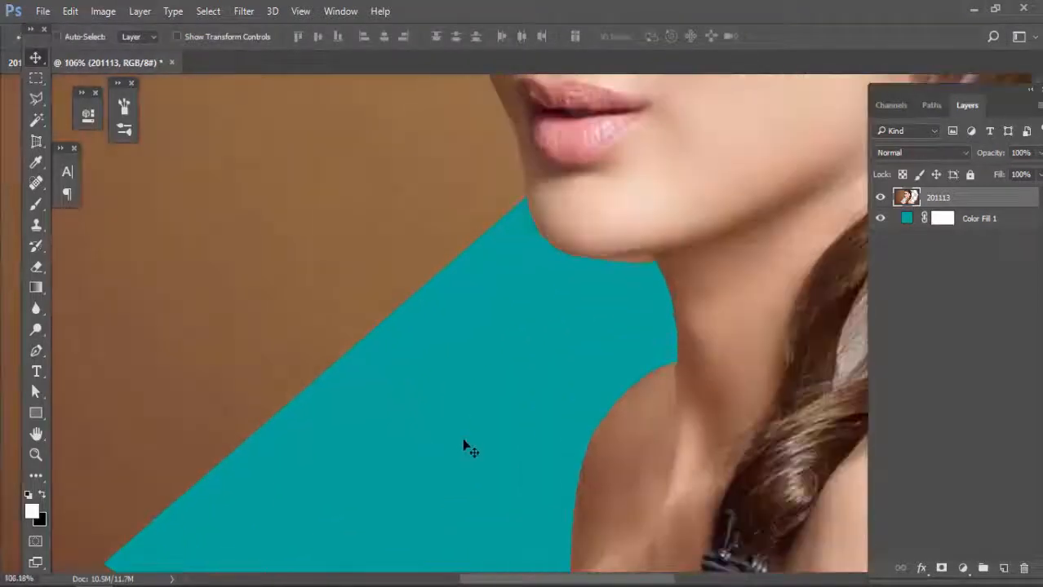
pyautogui.scroll(10, 407, 353)
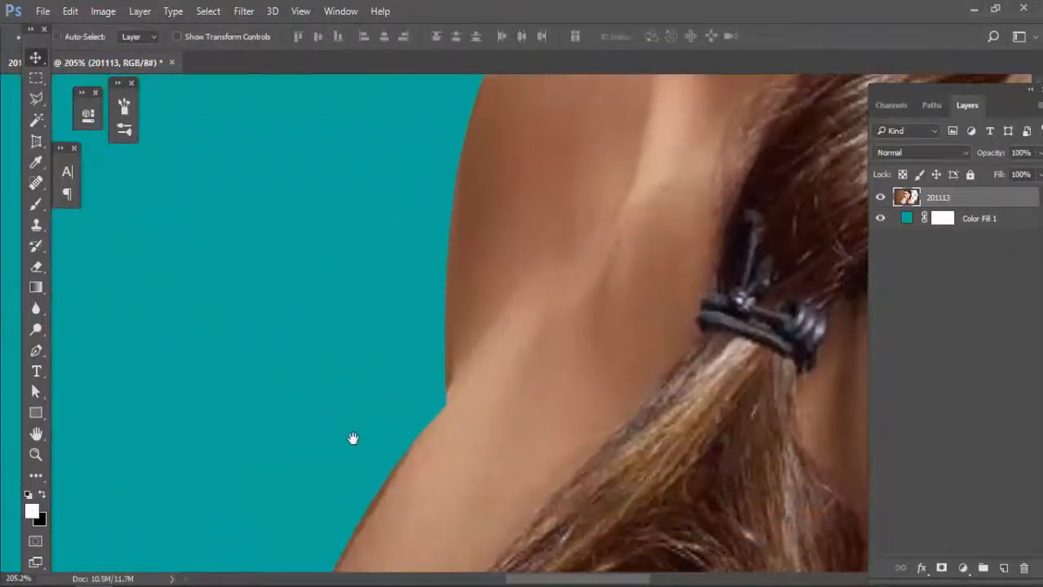
pyautogui.scroll(-5, 326, 392)
pyautogui.scroll(10, 276, 328)
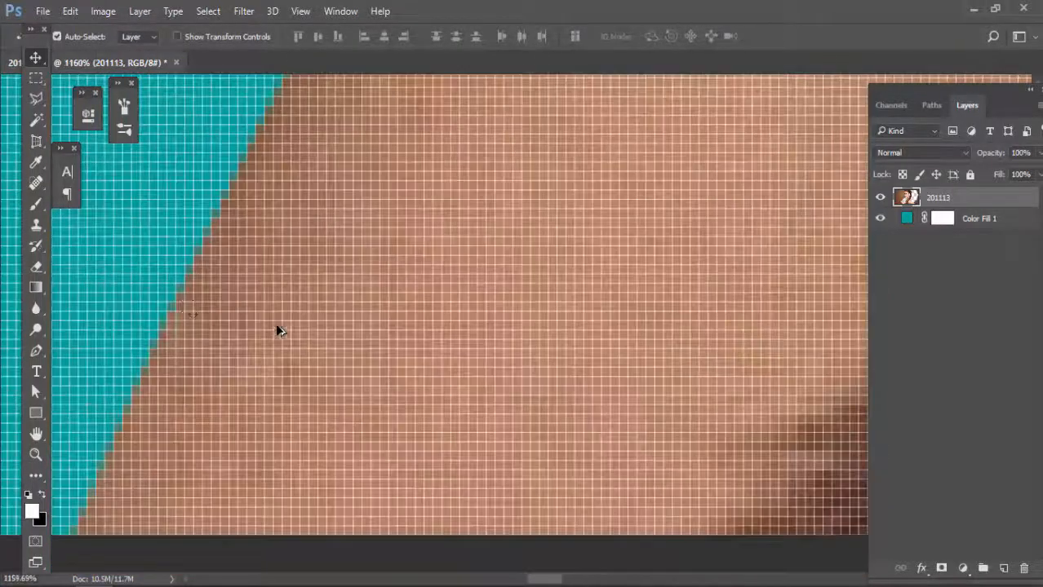
pyautogui.moveTo(349, 326); pyautogui.dragTo(335, 318)
pyautogui.moveTo(365, 261); pyautogui.dragTo(491, 423)
pyautogui.scroll(2, 502, 367)
pyautogui.scroll(-5, 493, 427)
pyautogui.scroll(-11, 493, 426)
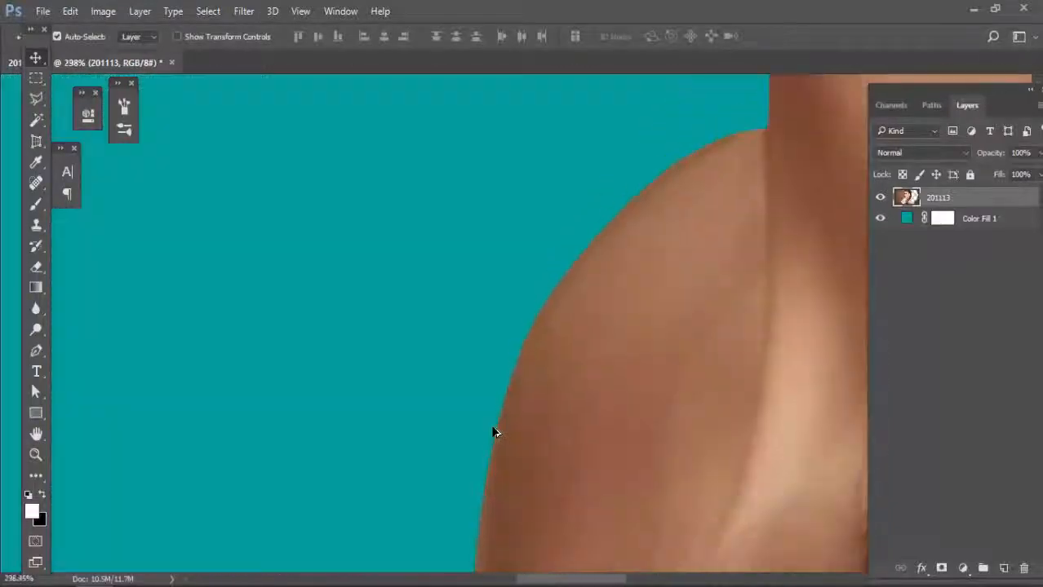
pyautogui.scroll(-2, 485, 444)
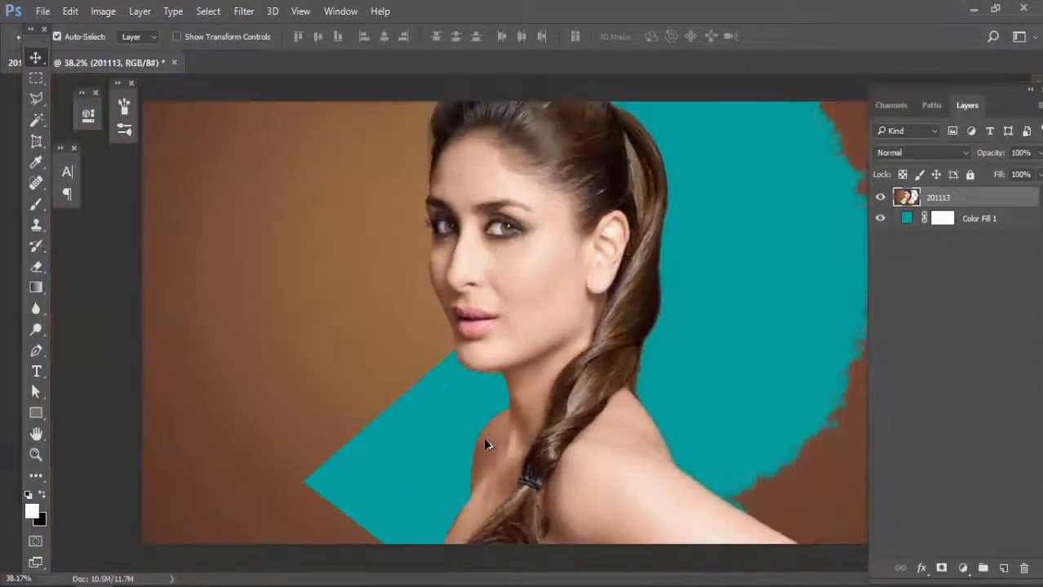
# Step: Undo the deselection and deletion below the chin, and feather the restored selection with a 5-pixel radius
pyautogui.hotkey('ctrl', 'alt', 'z')
pyautogui.hotkey('ctrl', 'alt', 'z')
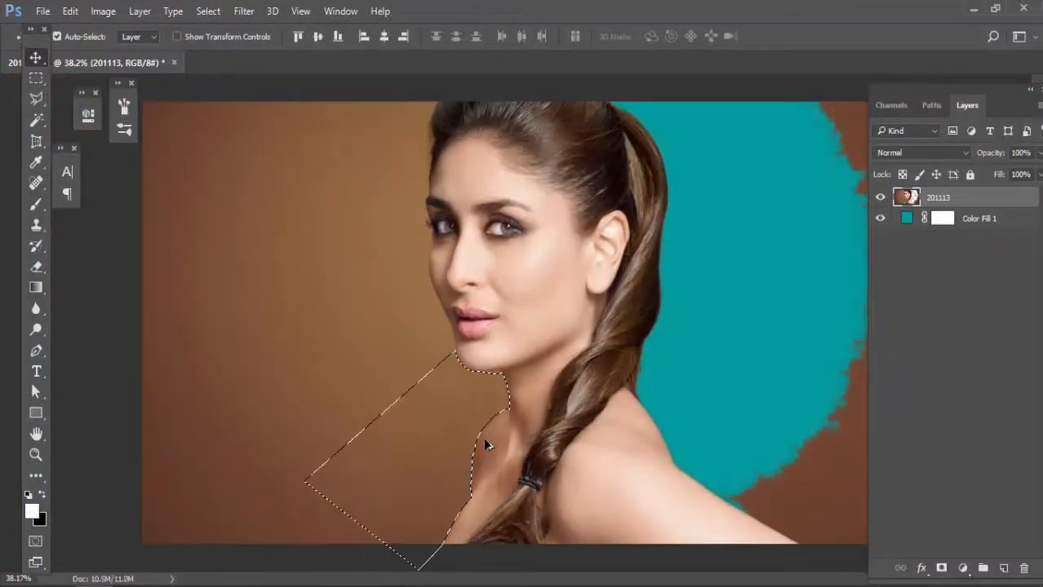
pyautogui.click(34, 123)
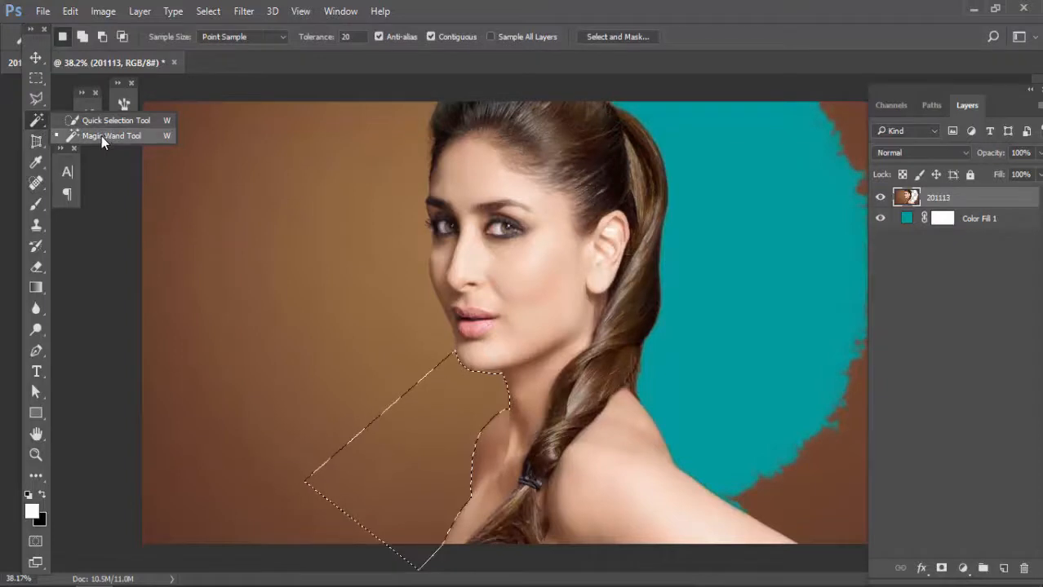
pyautogui.click(36, 121)
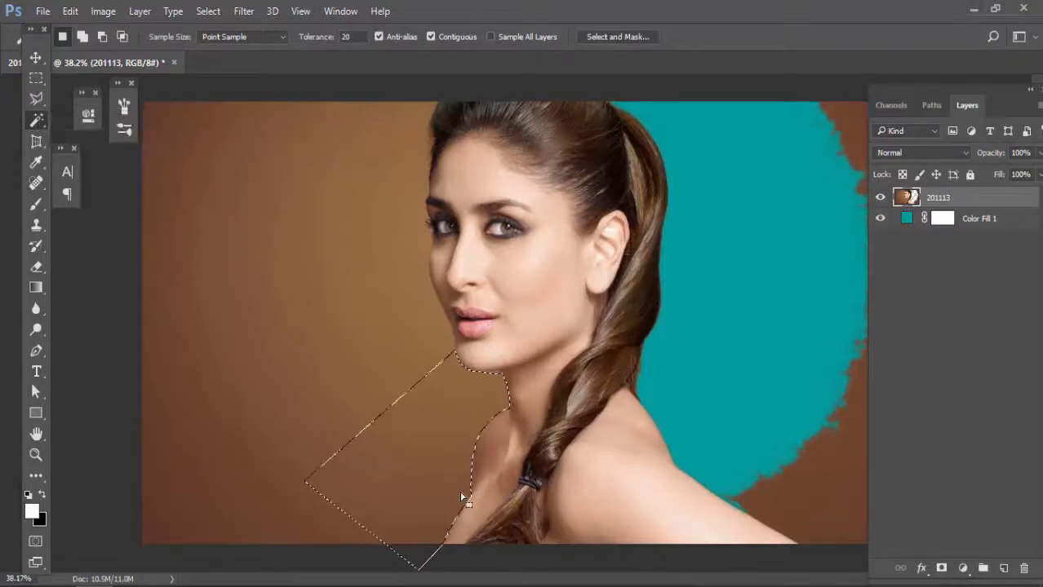
pyautogui.rightClick(390, 455)
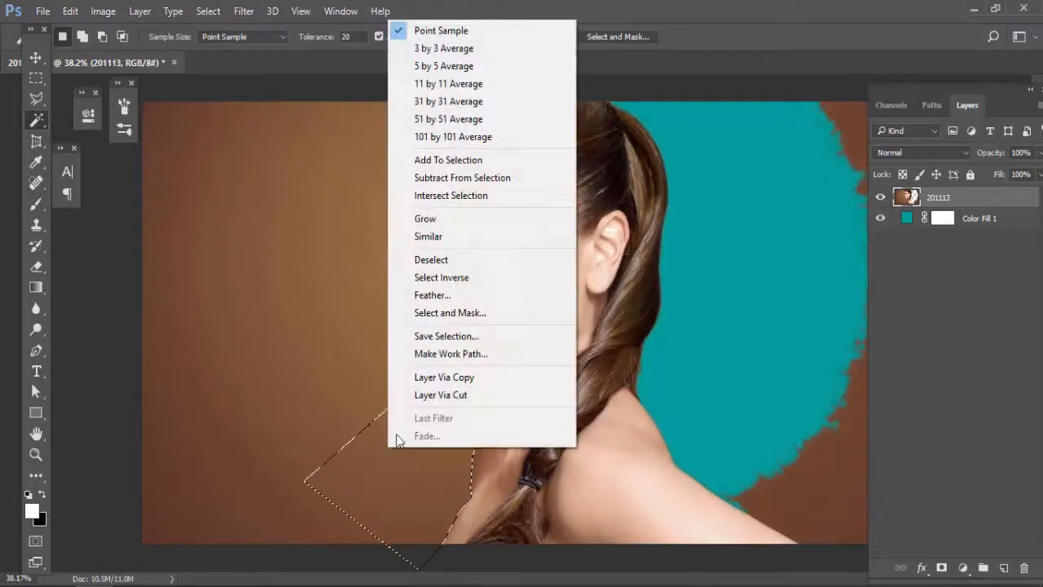
pyautogui.click(440, 296)
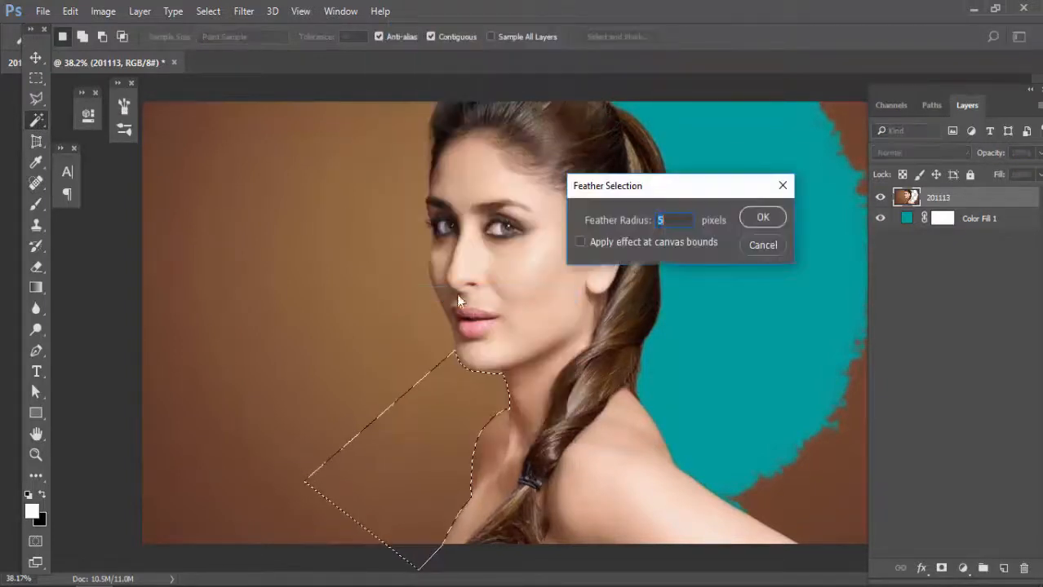
pyautogui.click(765, 219)
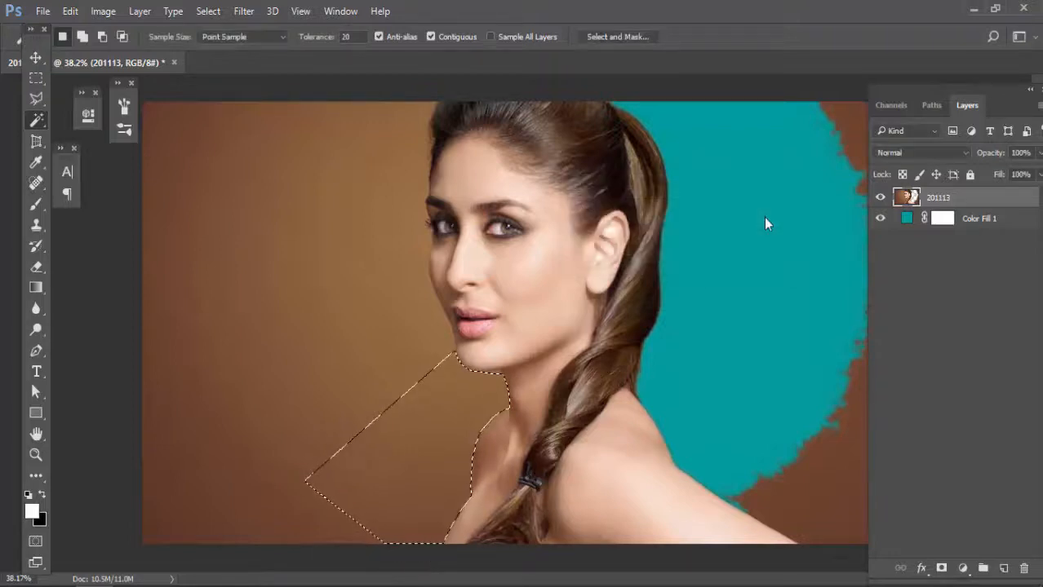
# Step: Delete the feathered background area below the chin from the photo layer and deselect it
pyautogui.press('Delete')
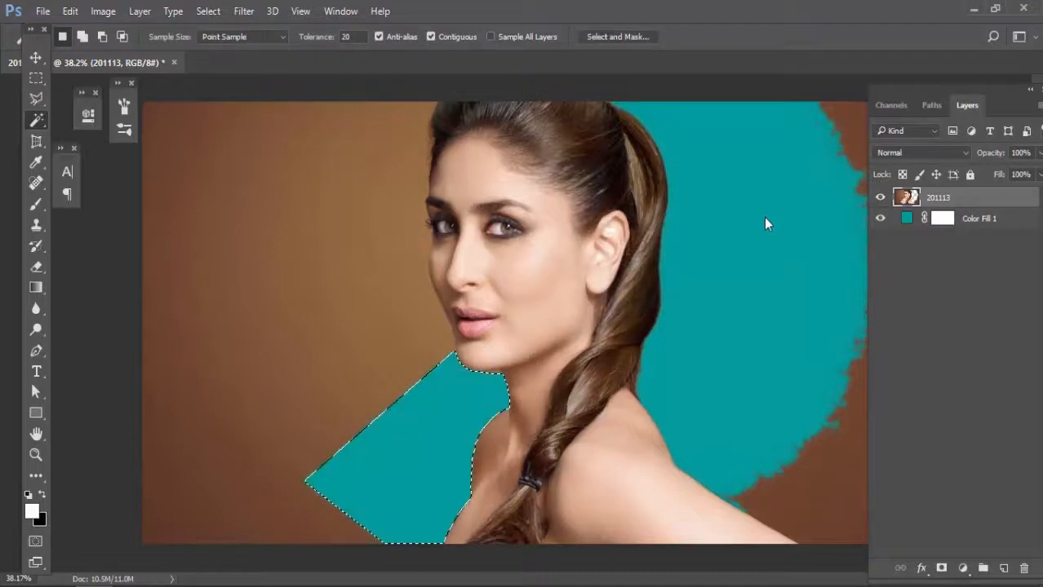
pyautogui.hotkey('ctrl', 'd')
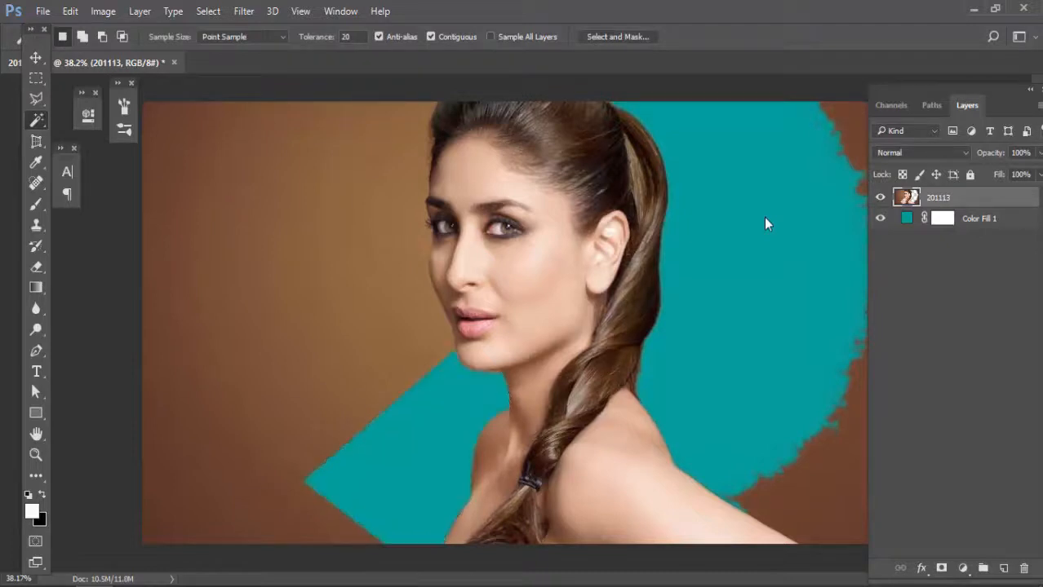
# Step: Examine the feathered cutout edge along the far shoulder and upper chest down to pixel level
pyautogui.press('v')
pyautogui.scroll(6, 441, 441)
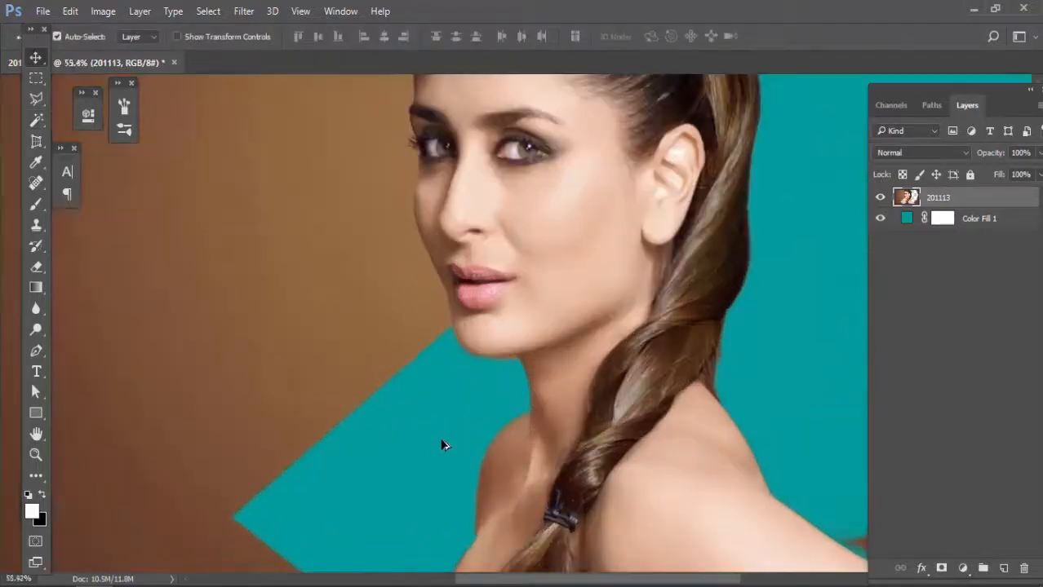
pyautogui.scroll(5, 391, 443)
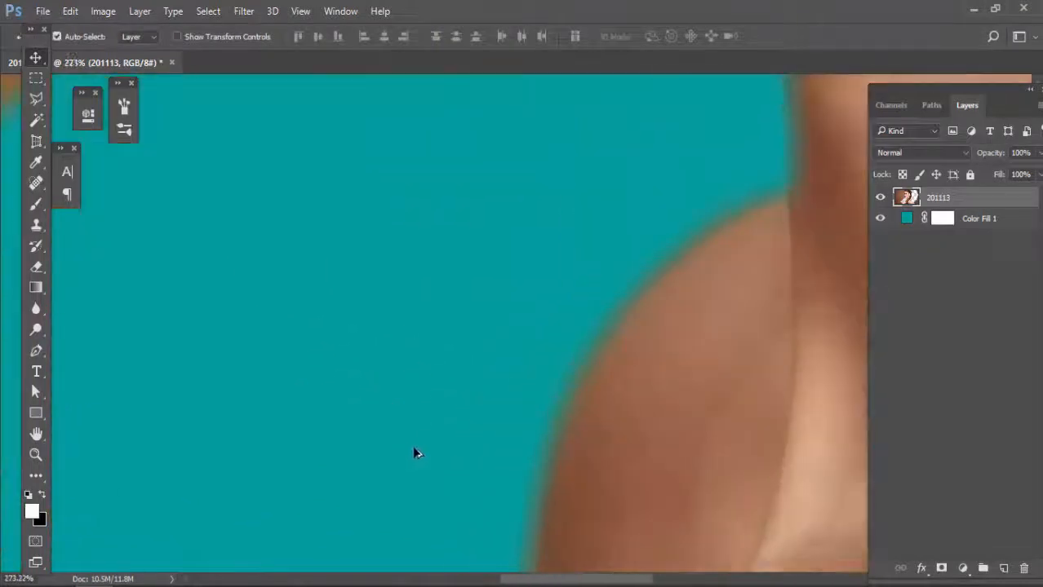
pyautogui.moveTo(349, 416); pyautogui.dragTo(219, 386)
pyautogui.moveTo(325, 403); pyautogui.dragTo(391, 401)
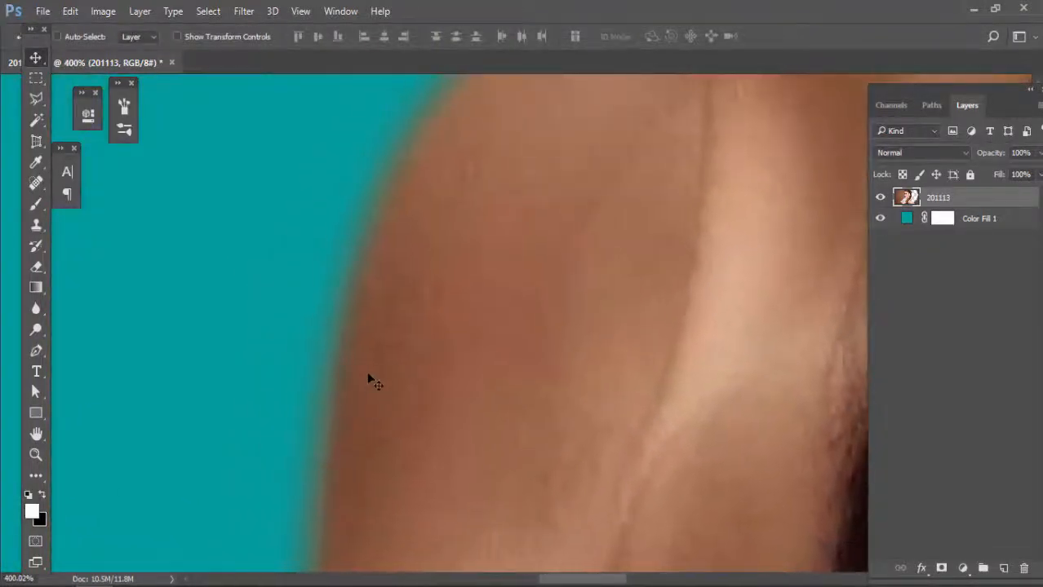
pyautogui.scroll(5, 365, 362)
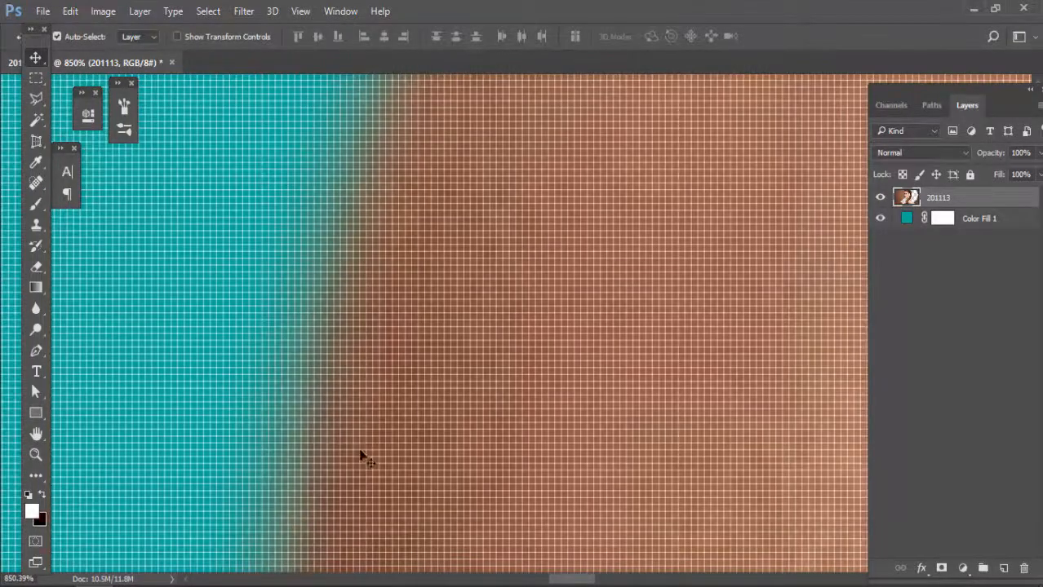
pyautogui.moveTo(361, 454); pyautogui.dragTo(381, 179)
pyautogui.moveTo(389, 445); pyautogui.dragTo(387, 168)
pyautogui.moveTo(366, 401); pyautogui.dragTo(356, 167)
pyautogui.moveTo(329, 489)
pyautogui.mouseDown()
pyautogui.moveTo(326, 408)
pyautogui.moveTo(363, 414)
pyautogui.moveTo(372, 372)
pyautogui.moveTo(331, 415)
pyautogui.moveTo(380, 346)
pyautogui.mouseUp()
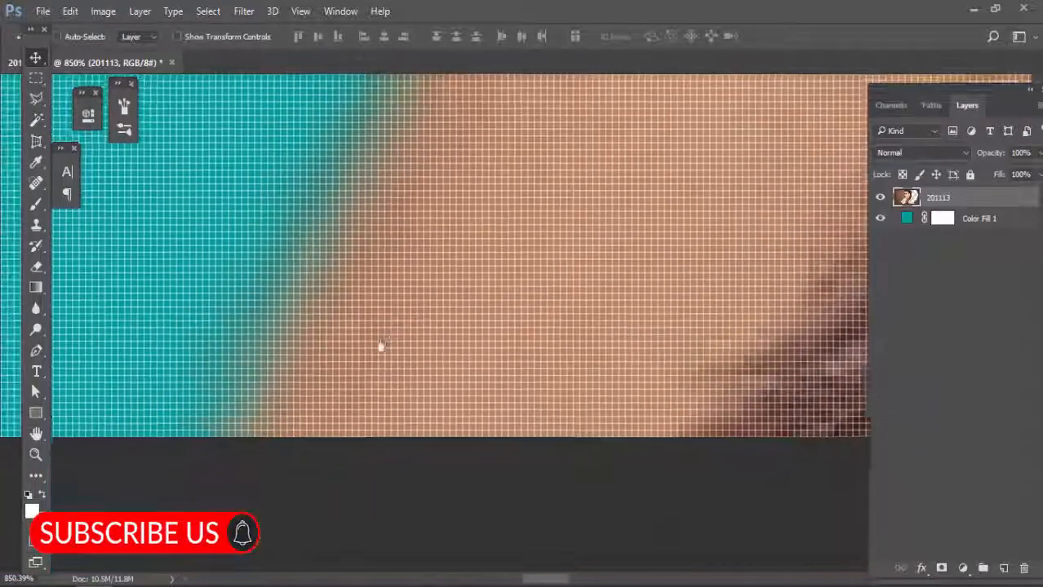
# Step: Examine the feathered cutout edges along the neck and chin, and compare them with the whole portrait
pyautogui.scroll(-7, 373, 358)
pyautogui.moveTo(341, 407); pyautogui.dragTo(300, 534)
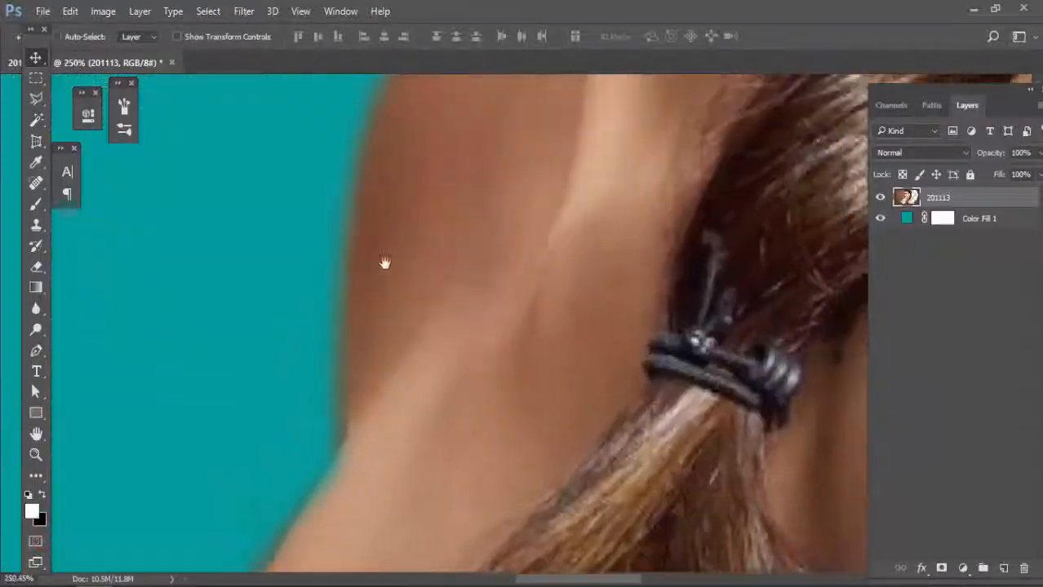
pyautogui.moveTo(385, 262)
pyautogui.mouseDown()
pyautogui.moveTo(363, 463)
pyautogui.moveTo(342, 529)
pyautogui.mouseUp()
pyautogui.moveTo(493, 179)
pyautogui.mouseDown()
pyautogui.moveTo(406, 380)
pyautogui.moveTo(409, 454)
pyautogui.mouseUp()
pyautogui.scroll(2, 517, 408)
pyautogui.scroll(2, 376, 416)
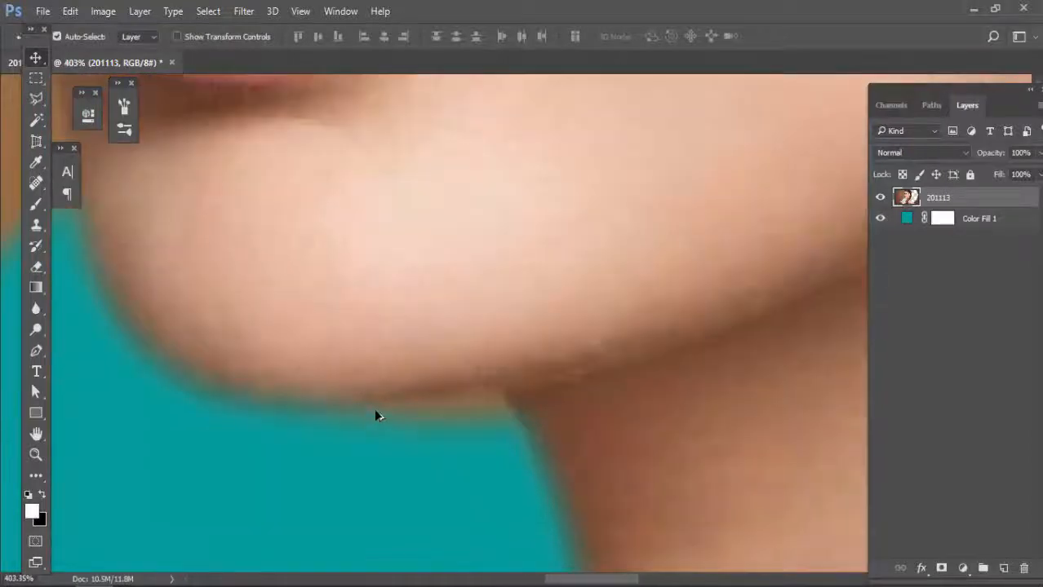
pyautogui.scroll(-9, 376, 416)
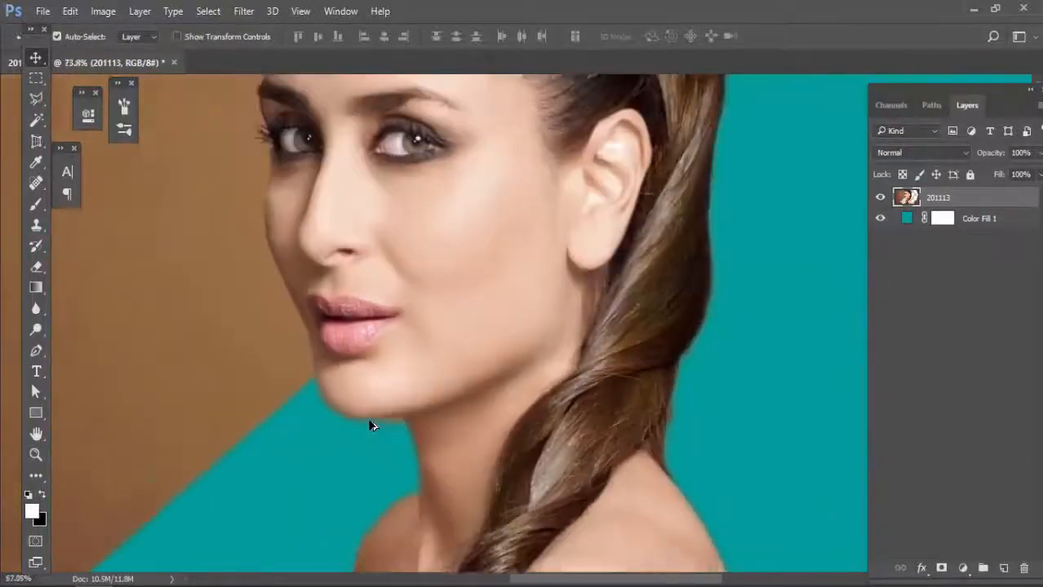
pyautogui.scroll(-4, 369, 425)
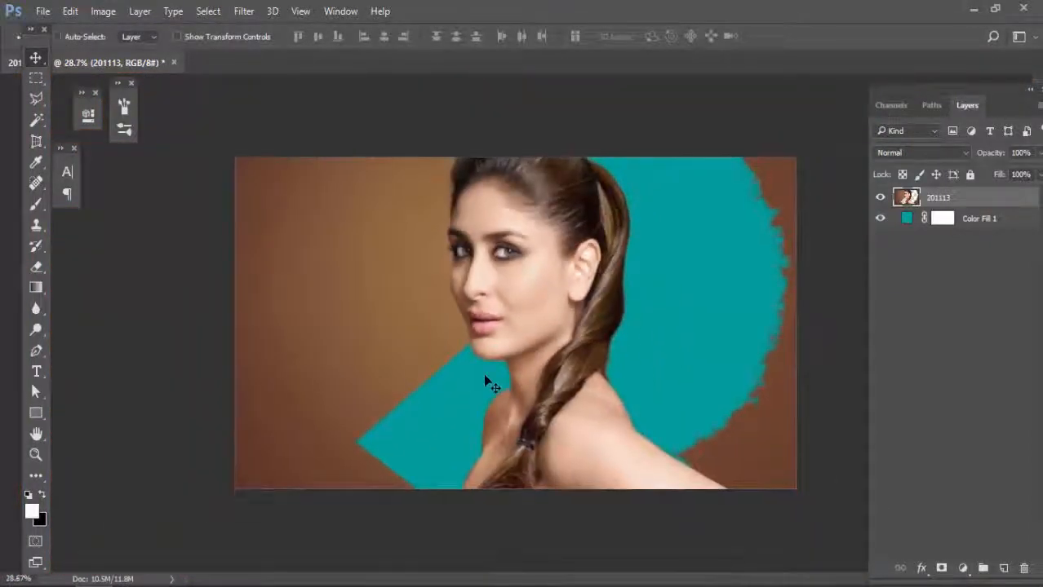